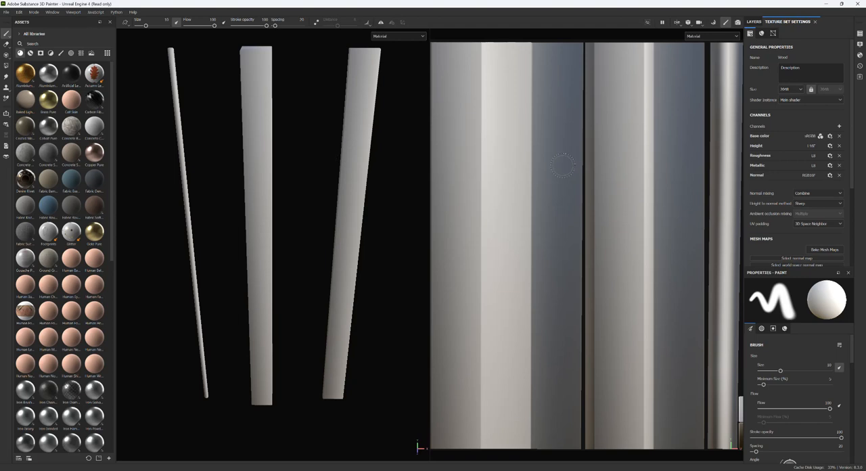
# Review the project configuration, including the mesh file and normal map format, and close it without changes.
pyautogui.scroll(-3, 560, 161)
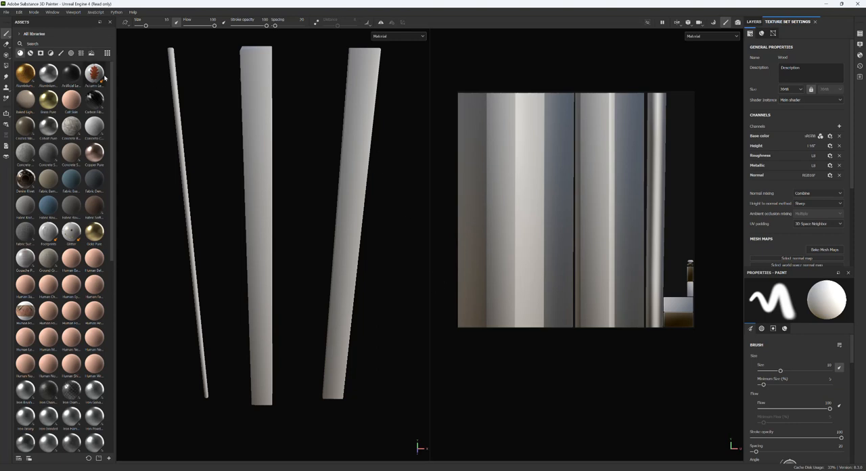
pyautogui.click(19, 12)
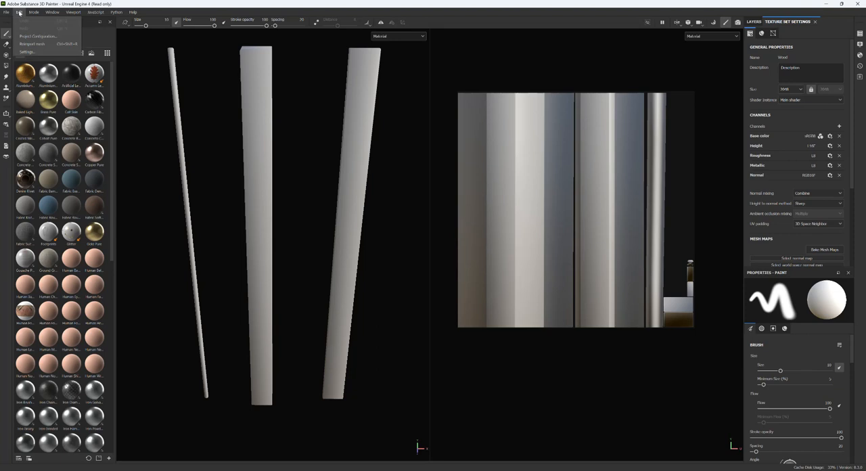
pyautogui.click(38, 36)
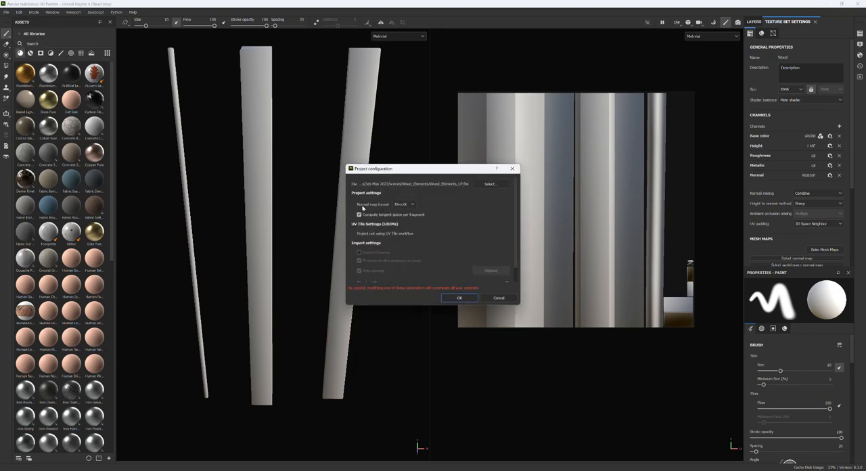
pyautogui.click(499, 298)
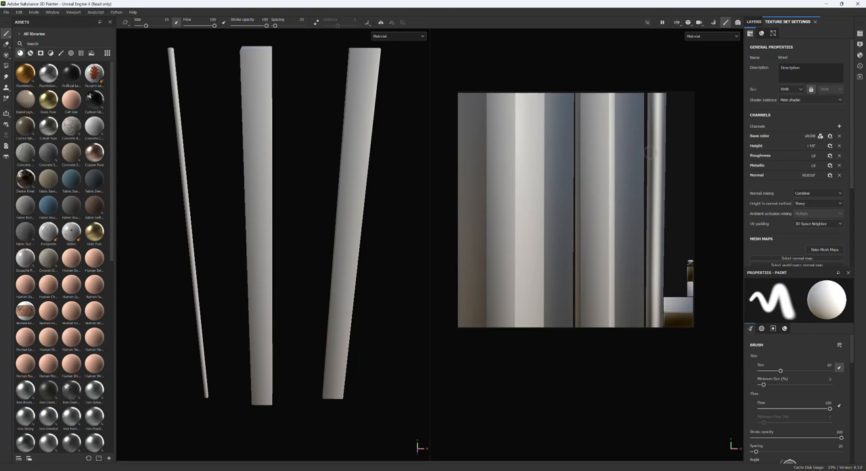
# Unlock the Wood texture set's size ratio and set its resolution to 1024 by 2048.
pyautogui.click(812, 90)
pyautogui.click(793, 88)
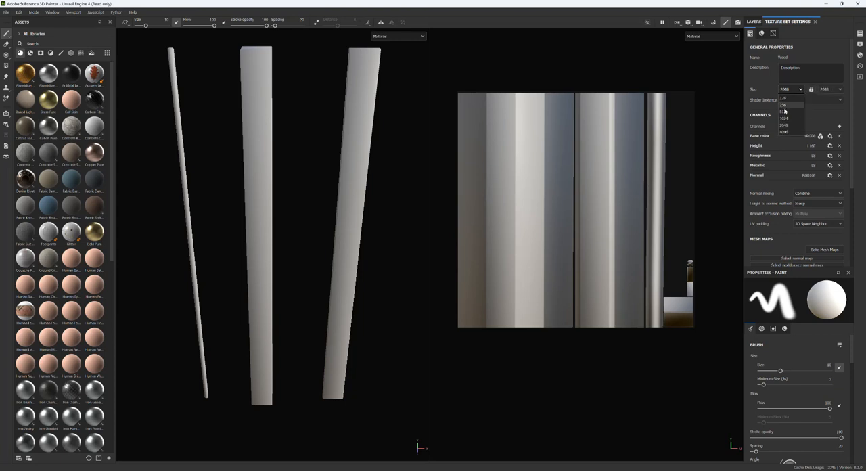
pyautogui.click(784, 119)
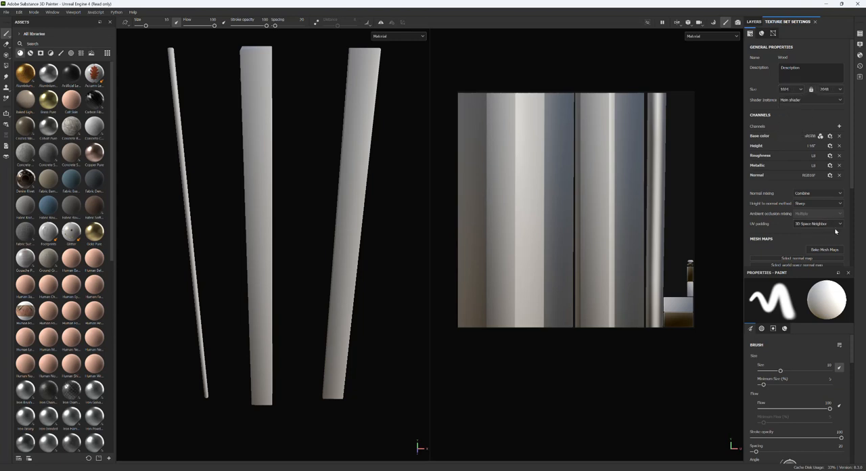
# Bake the Wood mesh maps at 1024 by 2048 with the low-poly mesh as high-poly mesh, and return to painting mode.
pyautogui.click(824, 250)
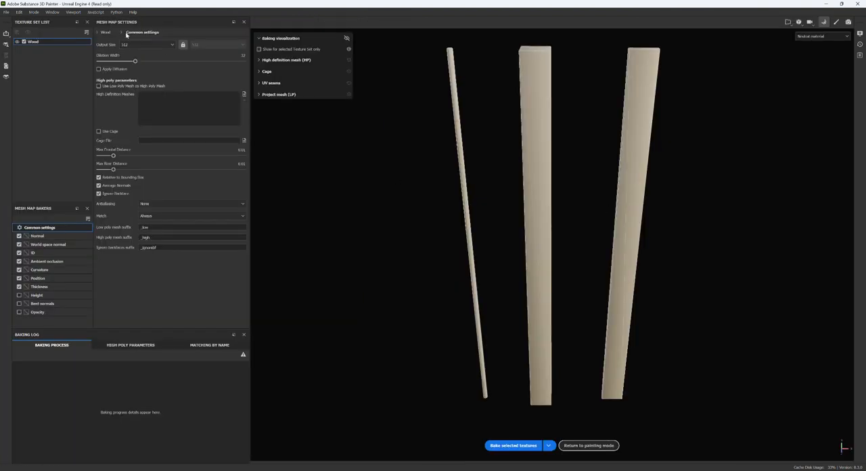
pyautogui.click(169, 46)
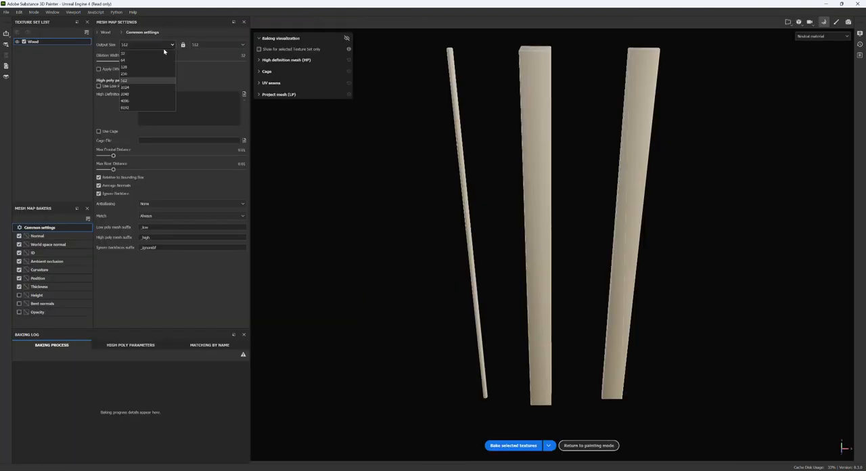
pyautogui.click(125, 87)
pyautogui.click(201, 47)
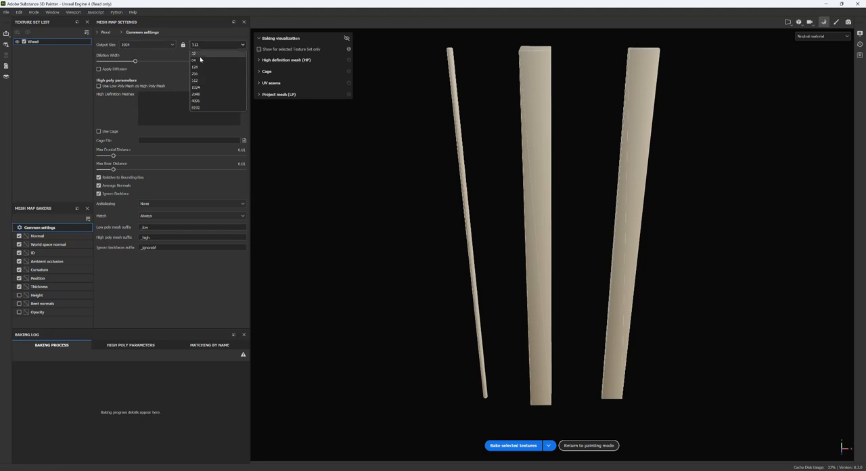
pyautogui.click(198, 94)
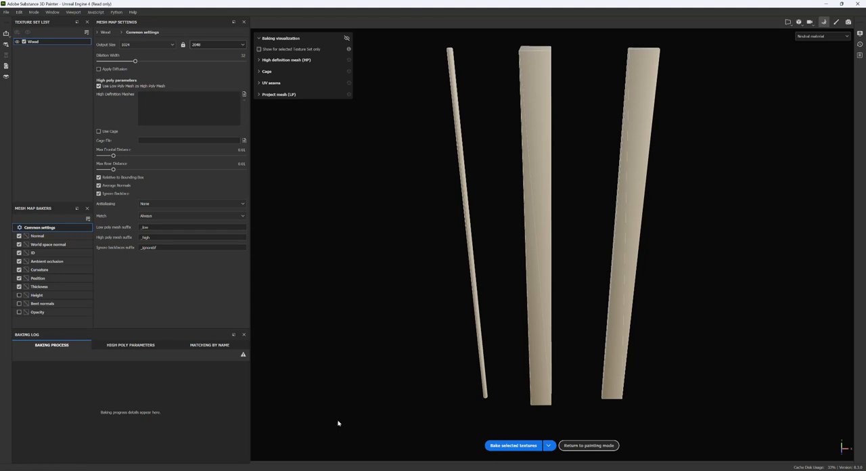
pyautogui.click(515, 446)
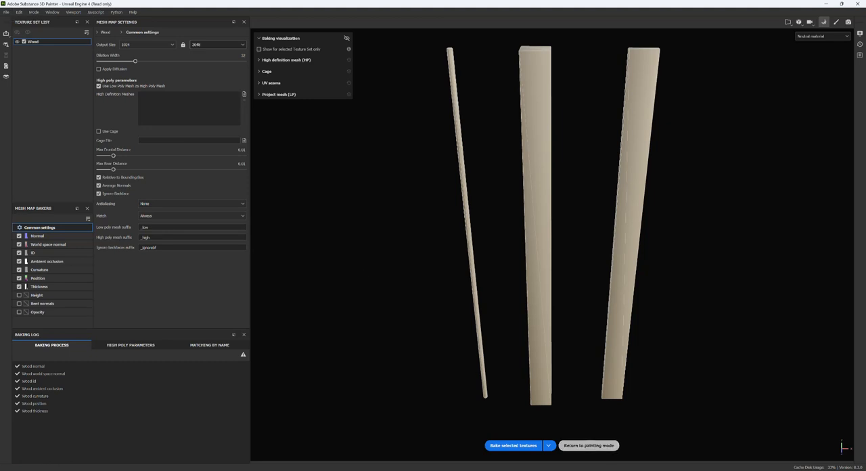
pyautogui.click(588, 445)
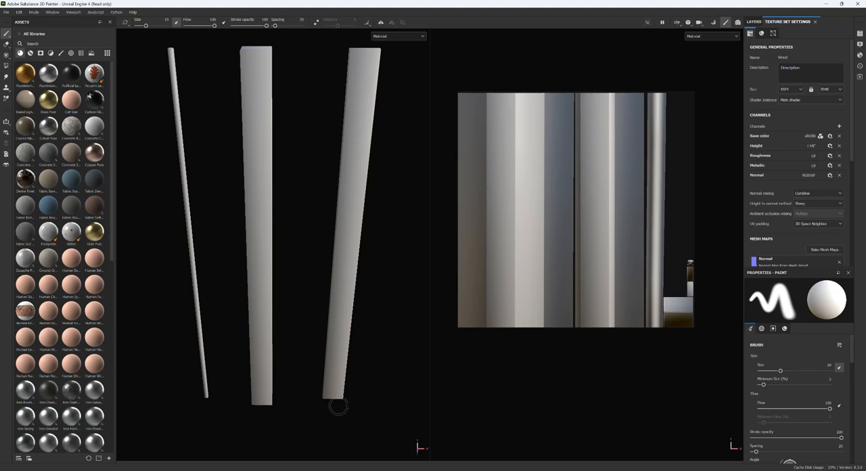
# Examine the wooden pieces in the 3D view and the baked mesh maps in the texture set settings.
pyautogui.moveTo(232, 410)
pyautogui.keyDown('alt'); pyautogui.mouseDown()
pyautogui.moveTo(284, 363)
pyautogui.moveTo(412, 337)
pyautogui.moveTo(339, 341)
pyautogui.moveTo(292, 355)
pyautogui.mouseUp(); pyautogui.keyUp('alt')
pyautogui.scroll(-2, 305, 350)
pyautogui.keyDown('alt'); pyautogui.moveTo(358, 347); pyautogui.dragTo(345, 330, button='middle'); pyautogui.keyUp('alt')
pyautogui.hotkey('alt', 'Tab')
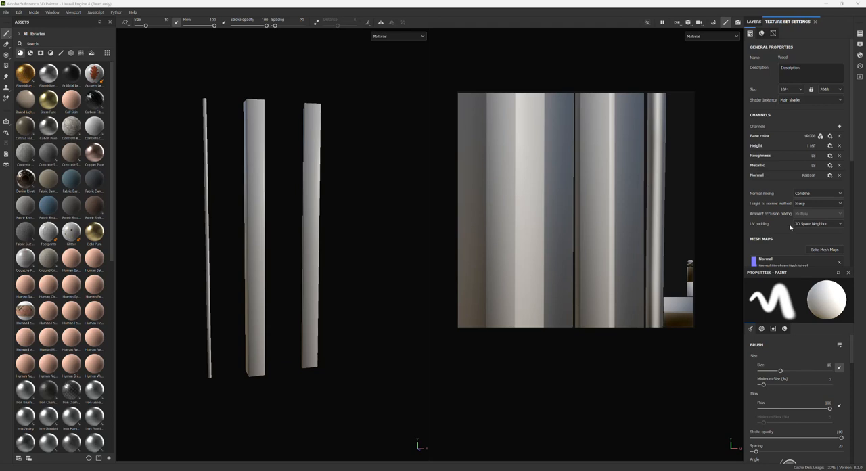
pyautogui.scroll(-3, 789, 228)
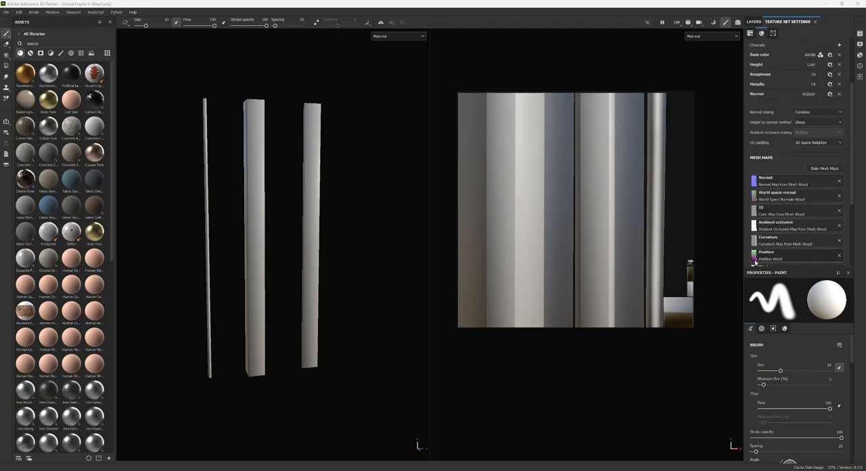
pyautogui.scroll(3, 798, 169)
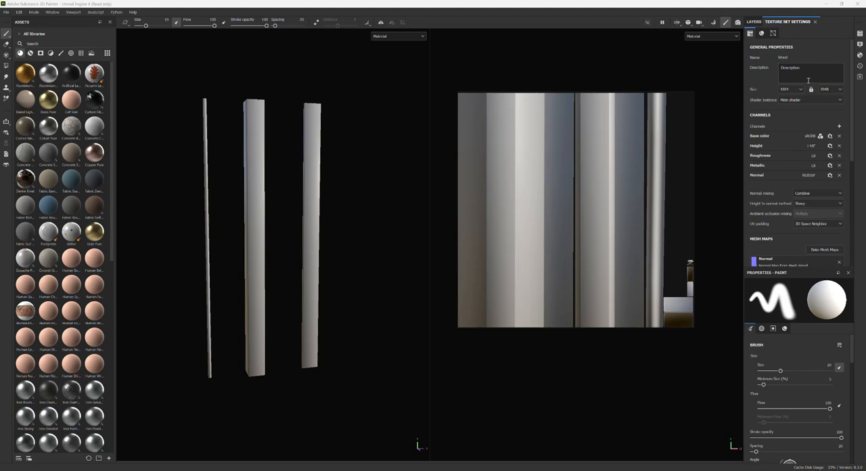
# Add the Wood American Cherry material as a fill layer above Layer 1.
pyautogui.click(753, 22)
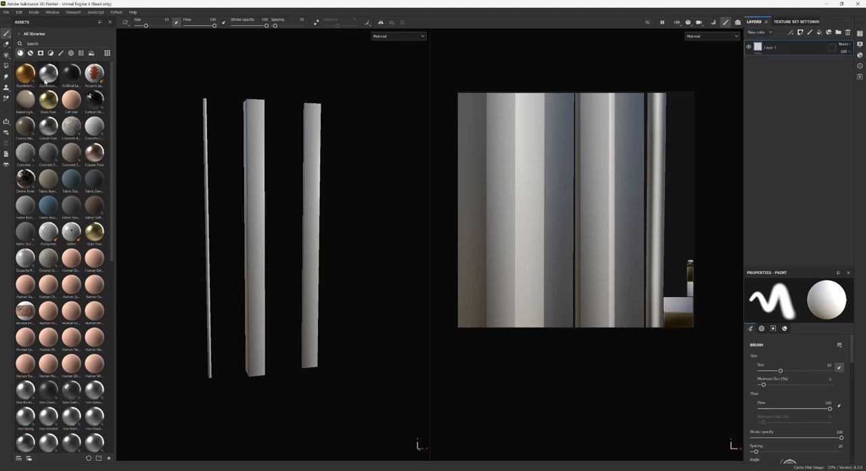
pyautogui.scroll(-10, 25, 238)
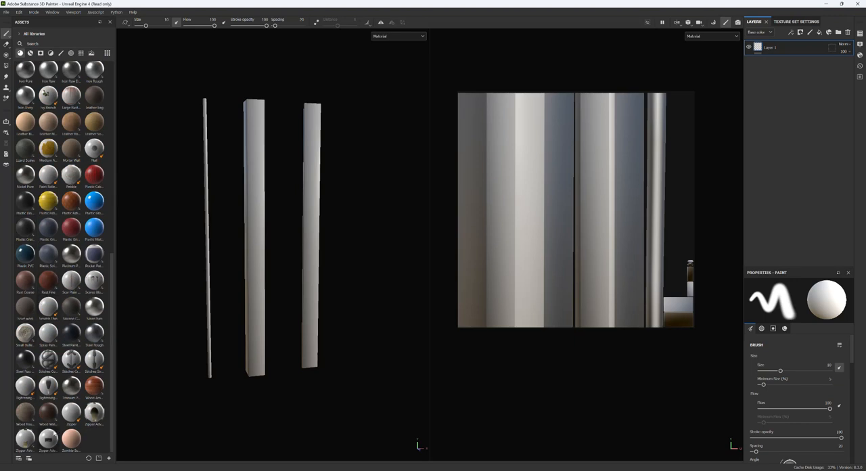
pyautogui.moveTo(54, 415)
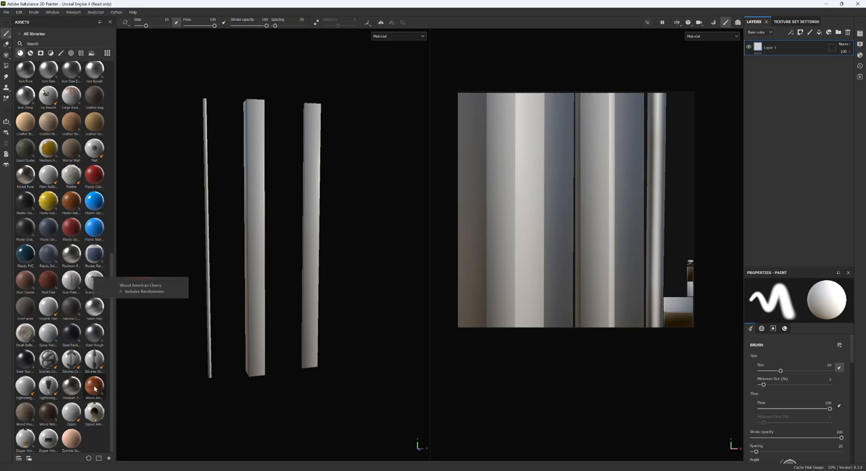
pyautogui.moveTo(95, 386); pyautogui.dragTo(784, 44)
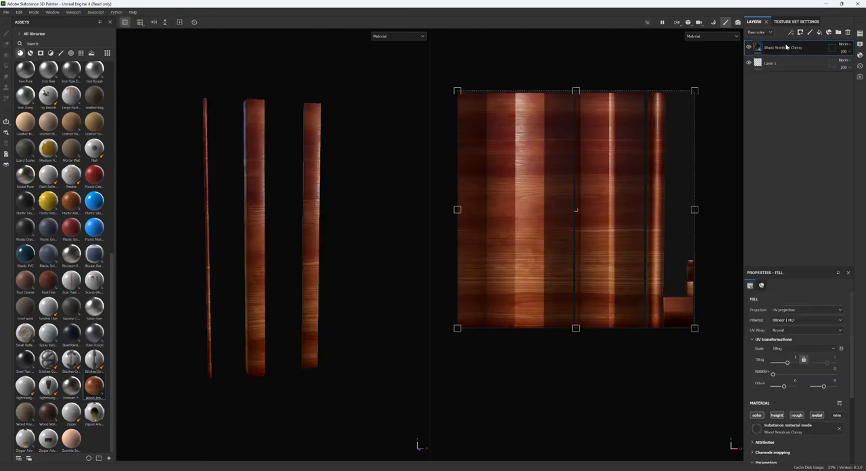
# Inspect the wood grain direction up close and compare the model with the cherry layer hidden and shown.
pyautogui.scroll(3, 635, 184)
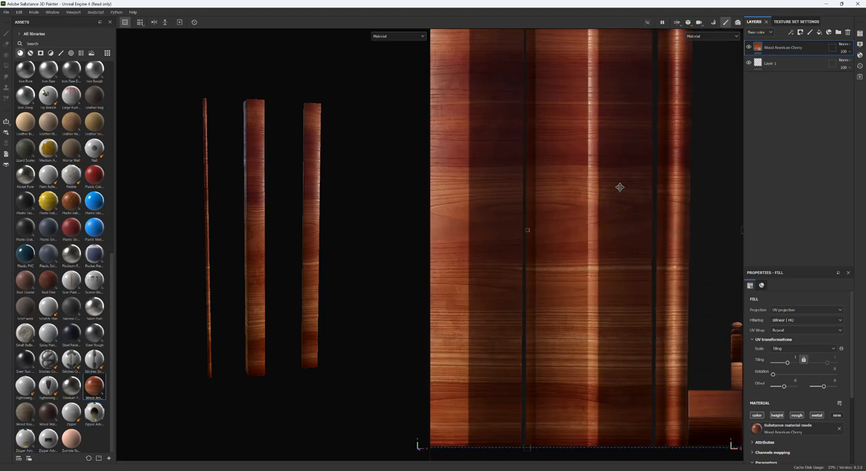
pyautogui.scroll(2, 267, 310)
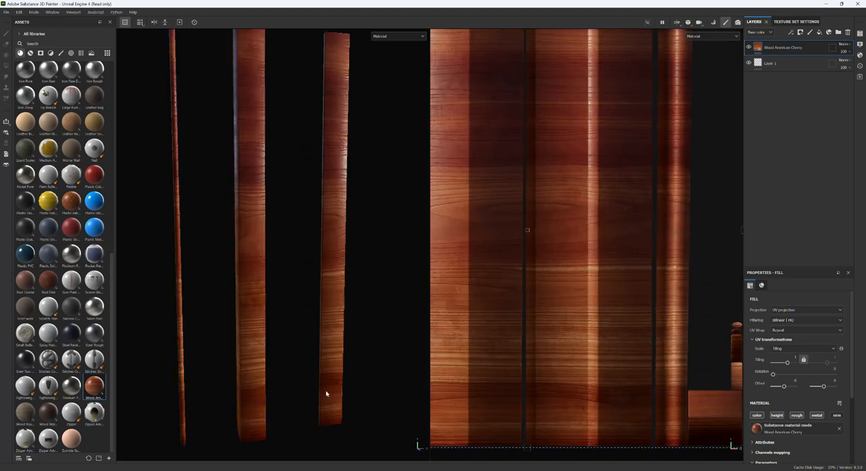
pyautogui.click(748, 47)
pyautogui.click(748, 47)
pyautogui.scroll(-3, 419, 170)
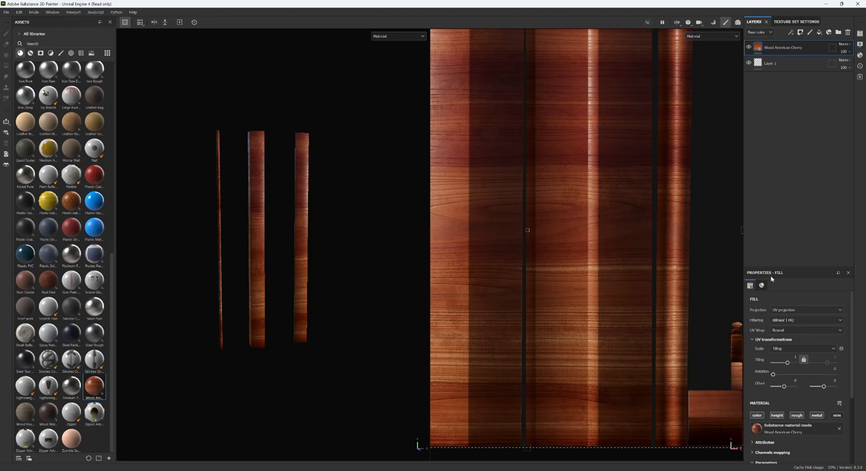
# Rotate the cherry fill's UV projection by 90 degrees so the grain runs along the length of the pieces.
pyautogui.click(833, 368)
pyautogui.write('90')
pyautogui.press('Return')
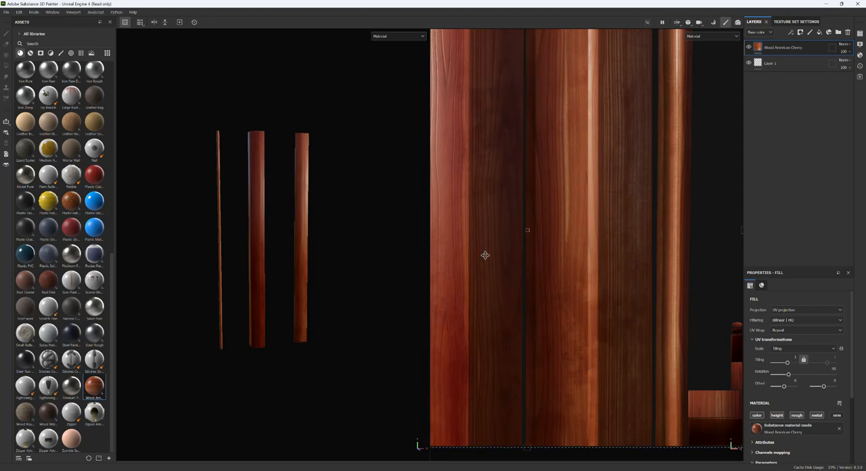
pyautogui.scroll(5, 268, 293)
pyautogui.keyDown('alt'); pyautogui.moveTo(328, 324); pyautogui.dragTo(296, 355); pyautogui.keyUp('alt')
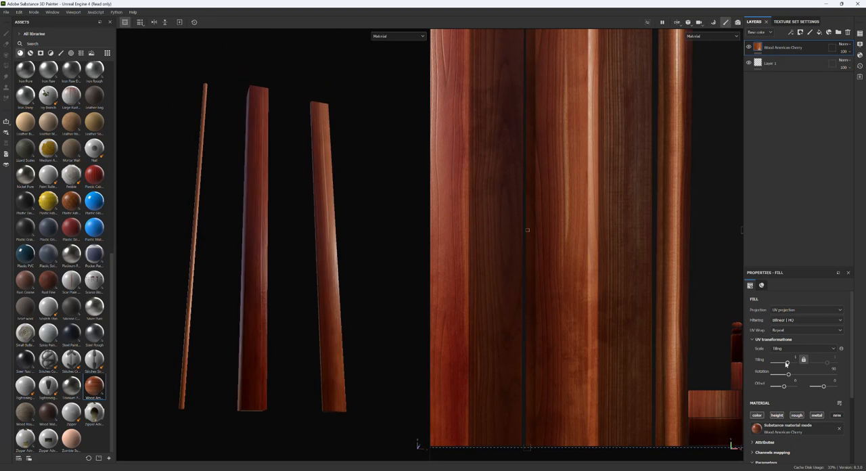
# Change the cherry material's Wood Color to a darker, less saturated brown, about H 0.054, S 0.479, V 0.352.
pyautogui.scroll(-3, 785, 363)
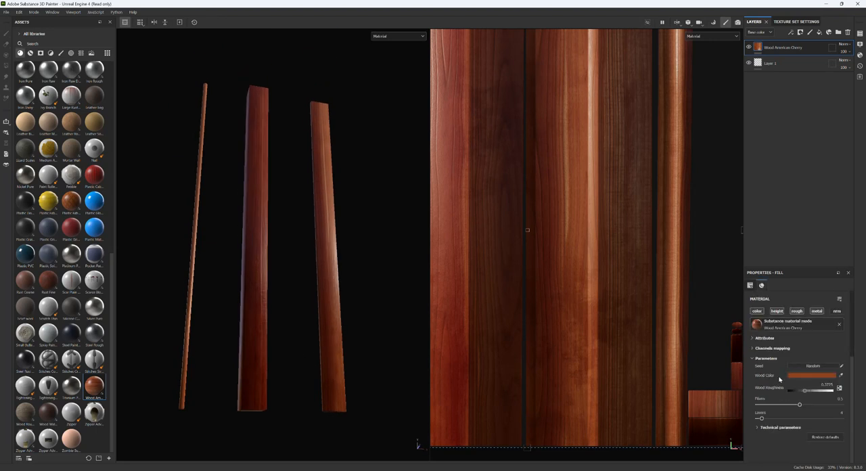
pyautogui.click(813, 375)
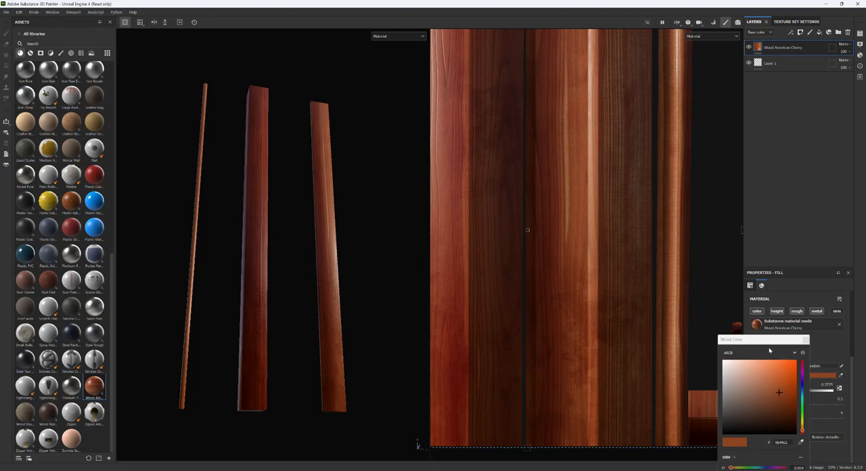
pyautogui.moveTo(766, 339); pyautogui.dragTo(696, 222)
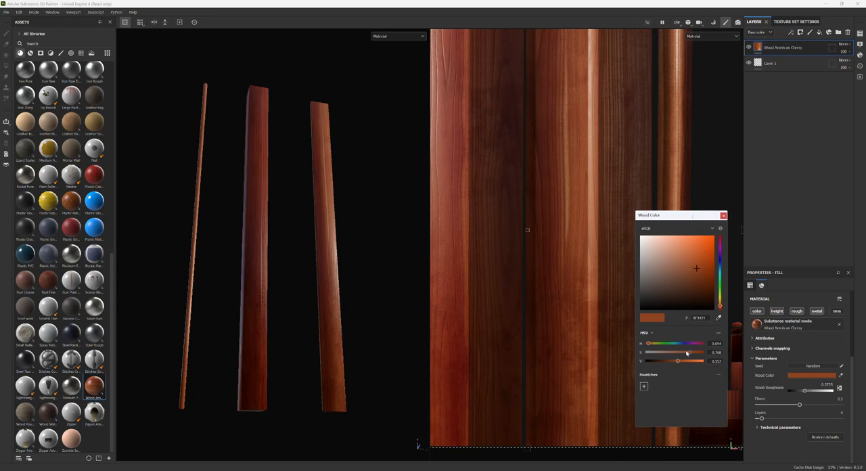
pyautogui.moveTo(689, 353); pyautogui.dragTo(681, 354)
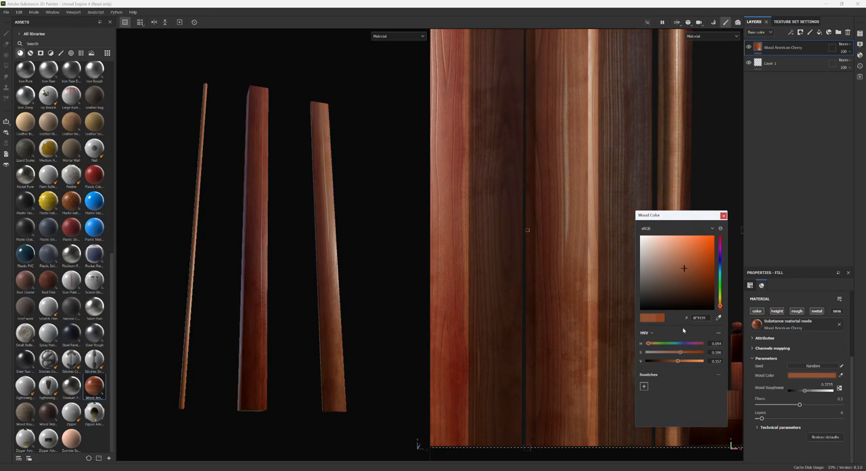
pyautogui.moveTo(685, 269); pyautogui.dragTo(675, 283)
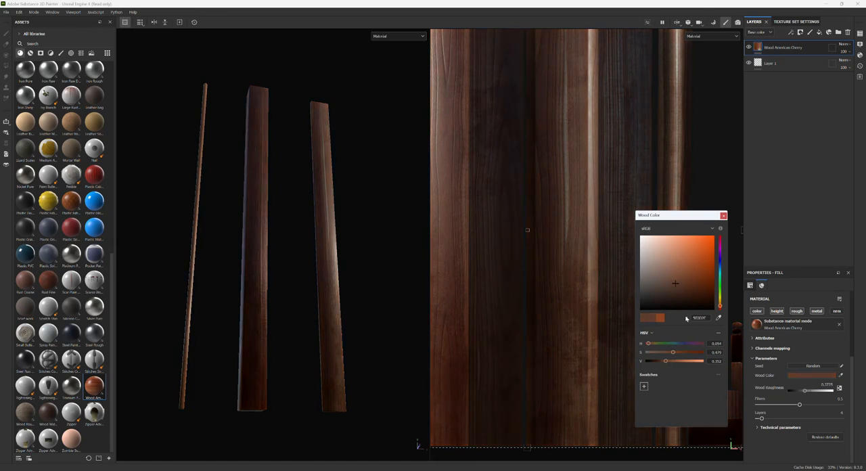
pyautogui.click(723, 215)
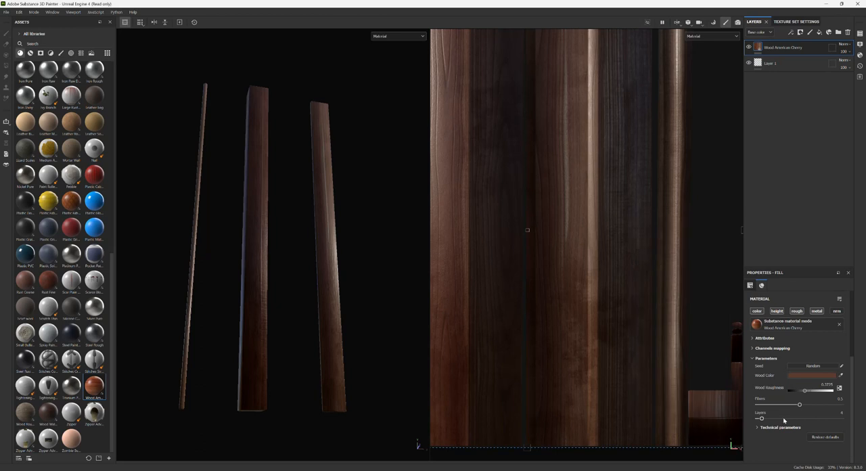
# Expand and look through the cherry material's attributes, channels mapping and technical parameters.
pyautogui.scroll(5, 802, 375)
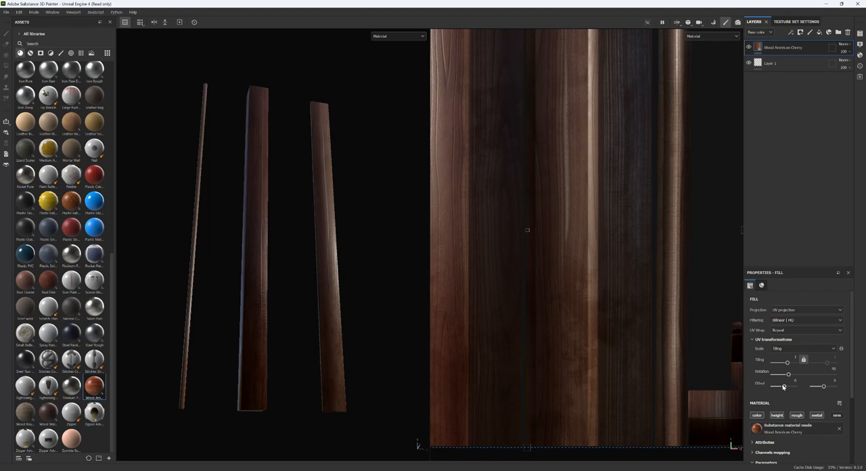
pyautogui.scroll(-5, 783, 387)
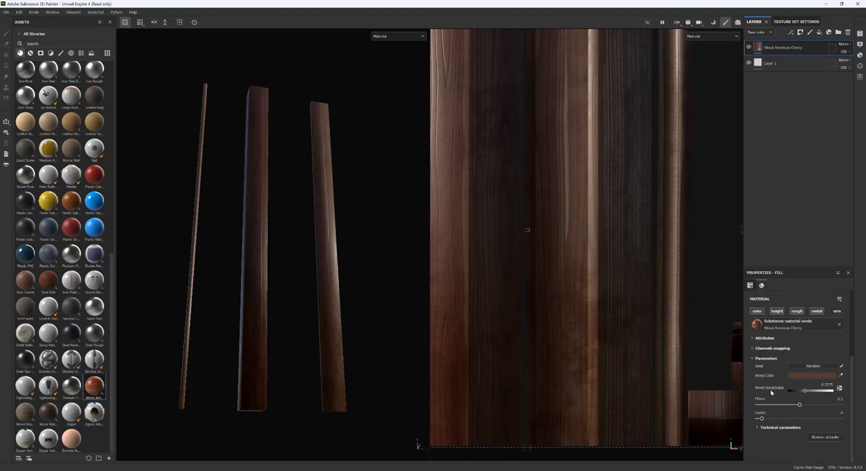
pyautogui.click(752, 338)
pyautogui.scroll(-2, 752, 341)
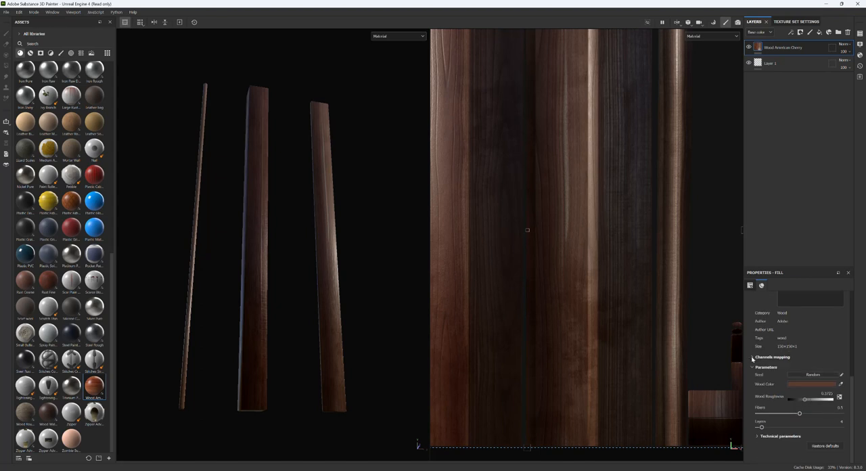
pyautogui.click(796, 356)
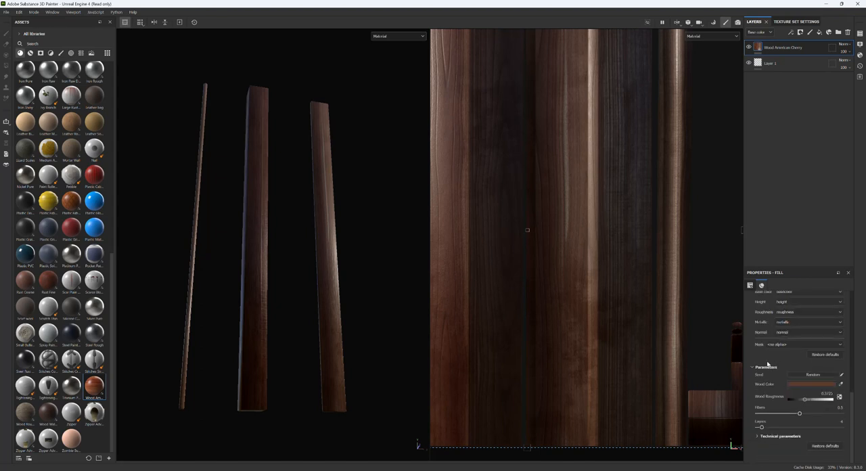
pyautogui.click(758, 437)
pyautogui.scroll(-3, 777, 426)
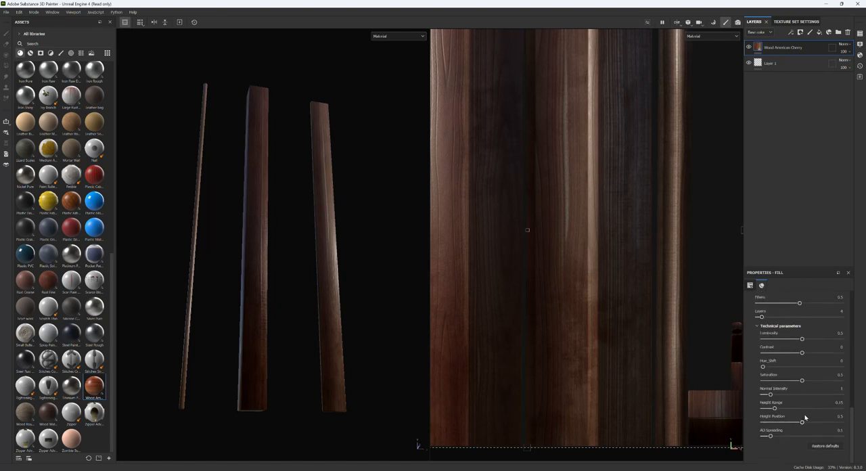
# Review the cherry fill's projection settings, channels mapping and technical parameters, and view the model from another angle.
pyautogui.scroll(5, 807, 415)
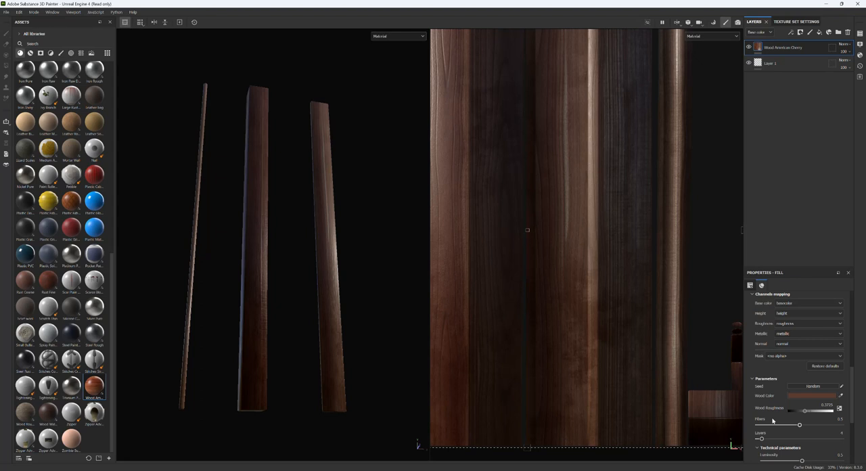
pyautogui.scroll(5, 772, 420)
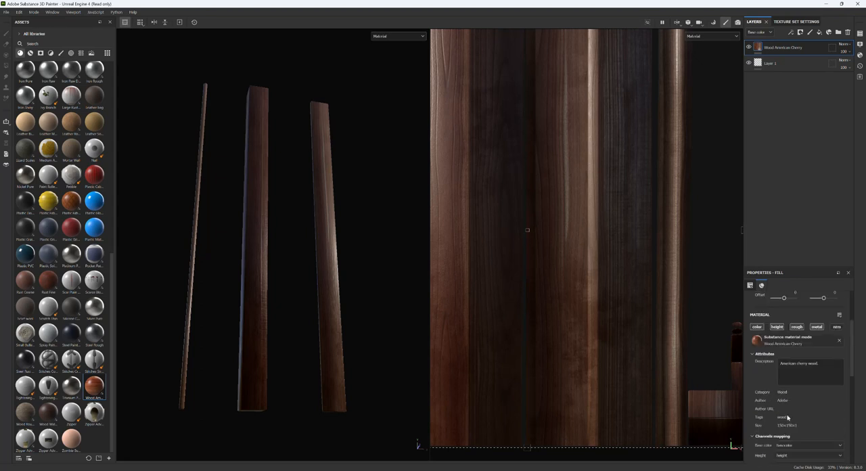
pyautogui.scroll(3, 798, 309)
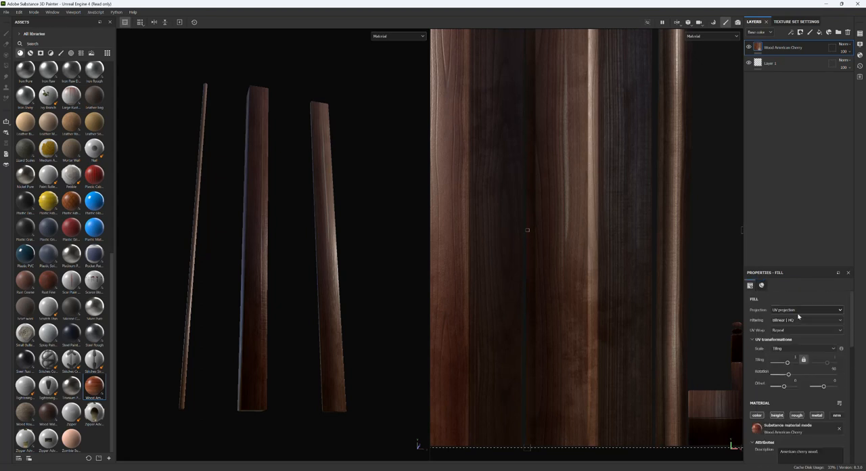
pyautogui.scroll(-4, 760, 386)
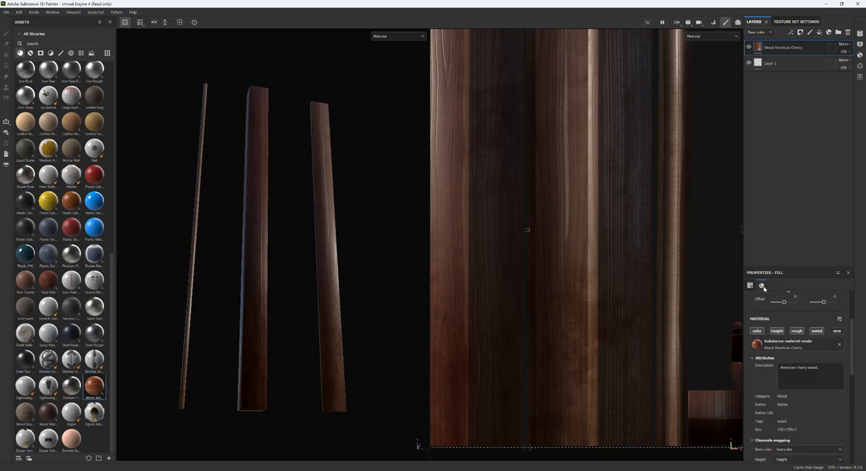
pyautogui.scroll(-10, 788, 389)
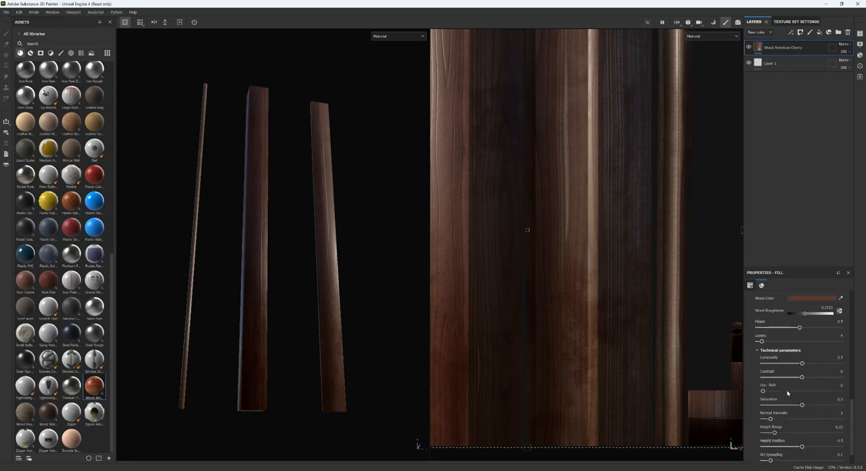
pyautogui.keyDown('alt'); pyautogui.moveTo(291, 225); pyautogui.dragTo(324, 239); pyautogui.keyUp('alt')
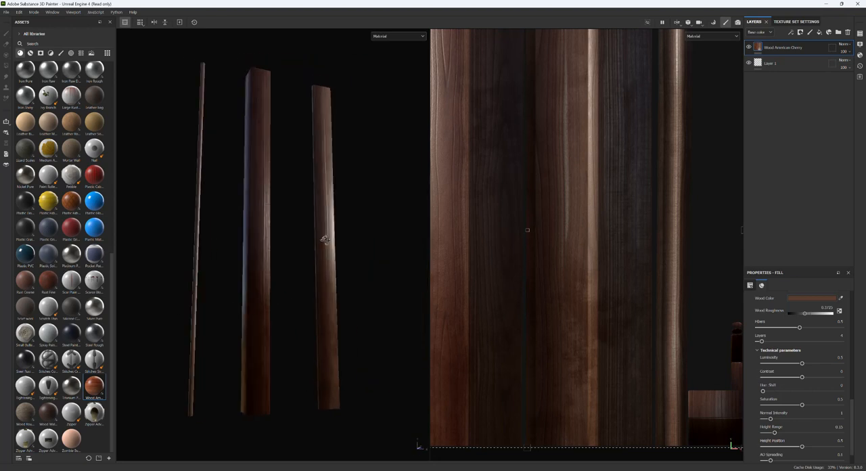
# Export the Wood texture set to the Wood_Elements folder inside the 3ds Max 2023 scenes folder.
pyautogui.click(6, 12)
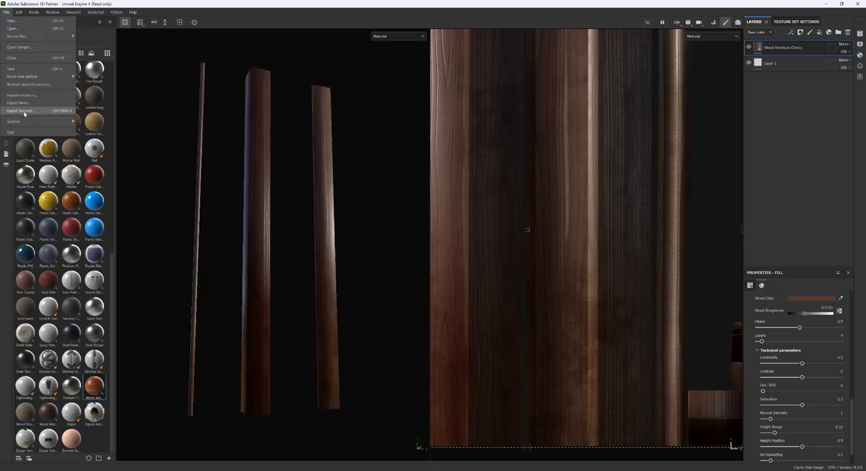
pyautogui.click(24, 111)
pyautogui.click(550, 154)
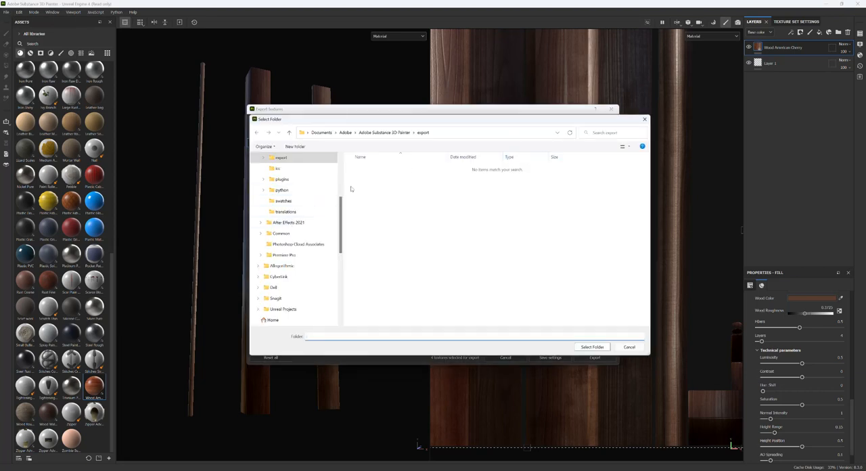
pyautogui.scroll(4, 297, 189)
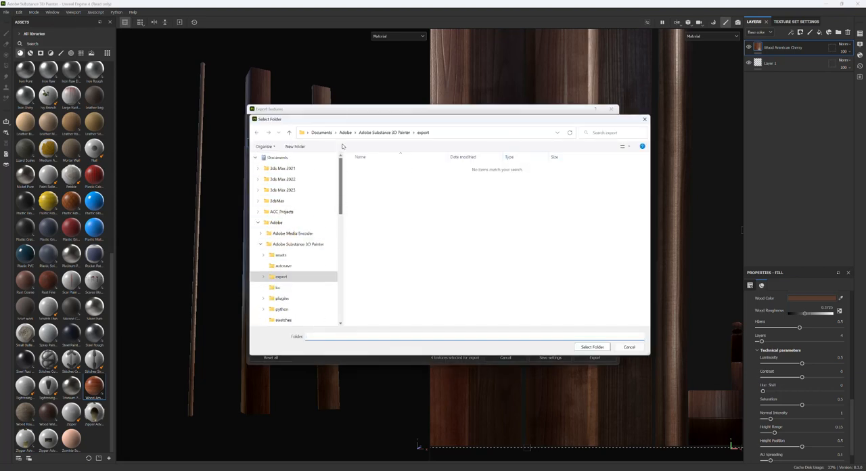
pyautogui.click(292, 190)
pyautogui.scroll(-1, 368, 288)
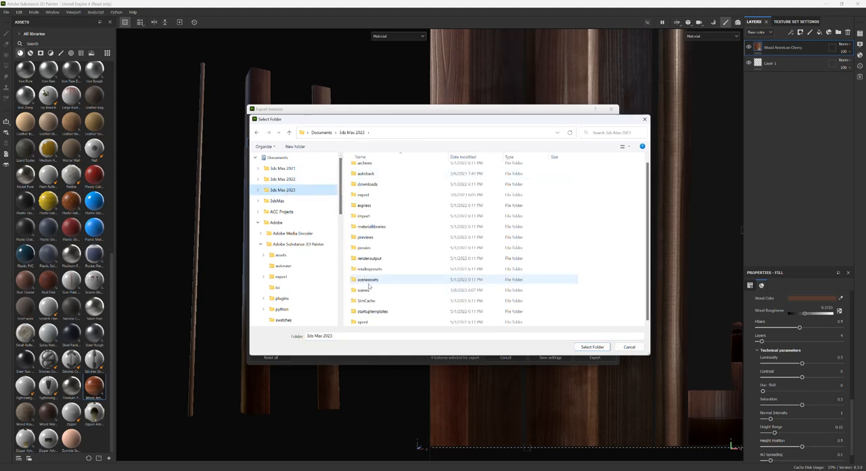
pyautogui.doubleClick(365, 289)
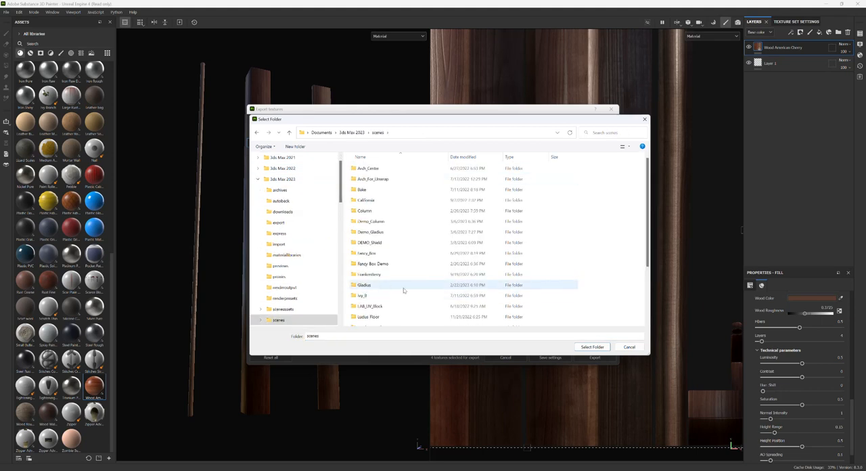
pyautogui.scroll(-3, 403, 290)
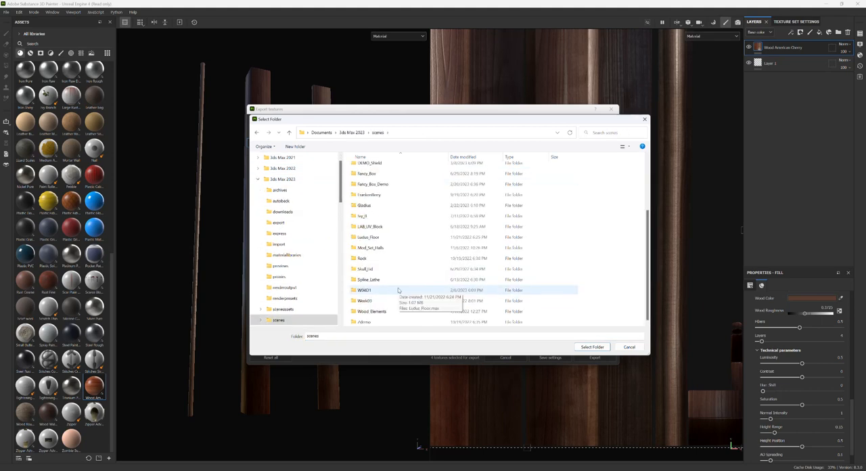
pyautogui.doubleClick(371, 311)
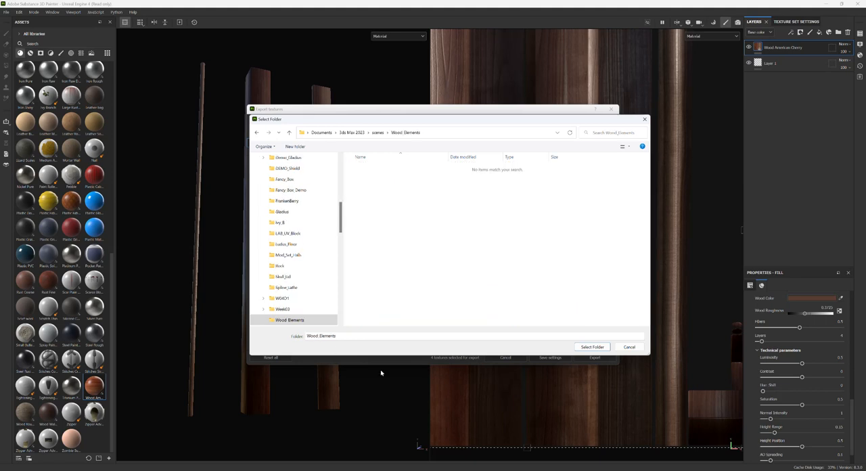
pyautogui.click(590, 347)
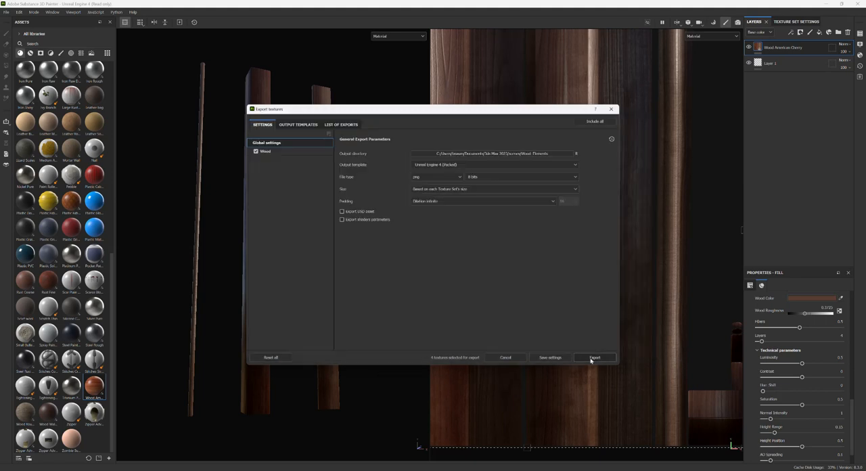
pyautogui.click(592, 357)
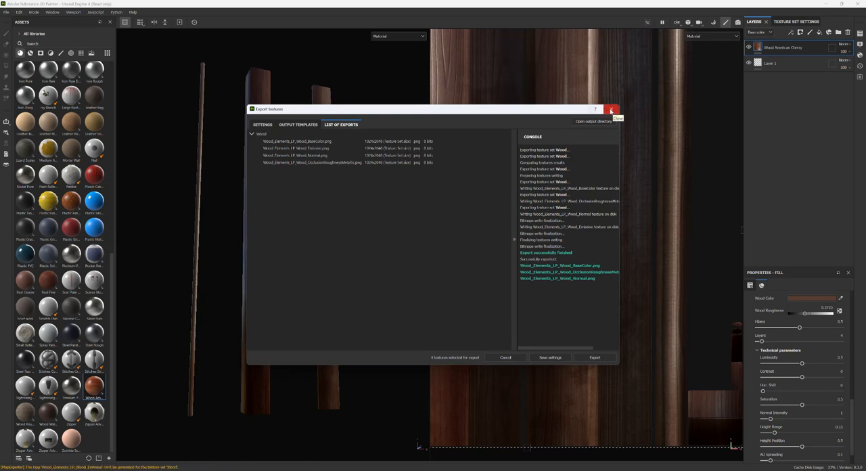
pyautogui.click(611, 111)
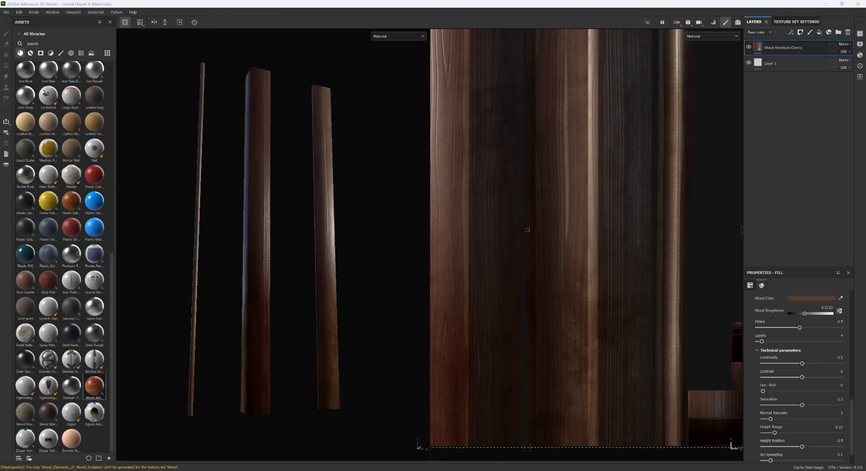
# Open the Wood_Elements folder in File Explorer and view the exported base color, normal and occlusion-roughness-metallic images.
pyautogui.rightClick(421, 470)
pyautogui.click(399, 372)
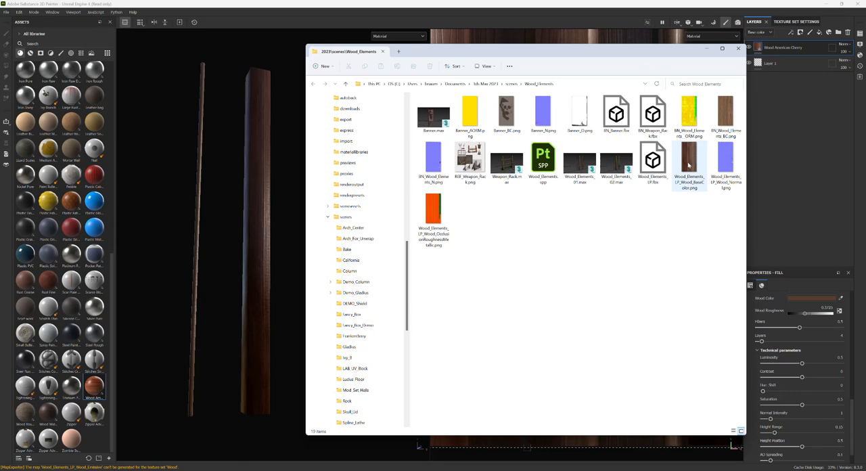
pyautogui.click(689, 164)
pyautogui.doubleClick(689, 164)
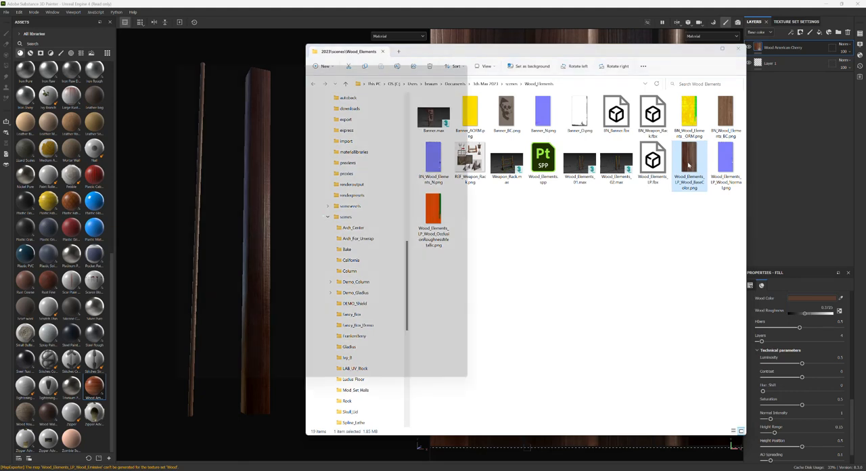
pyautogui.press('Right')
pyautogui.press('Right')
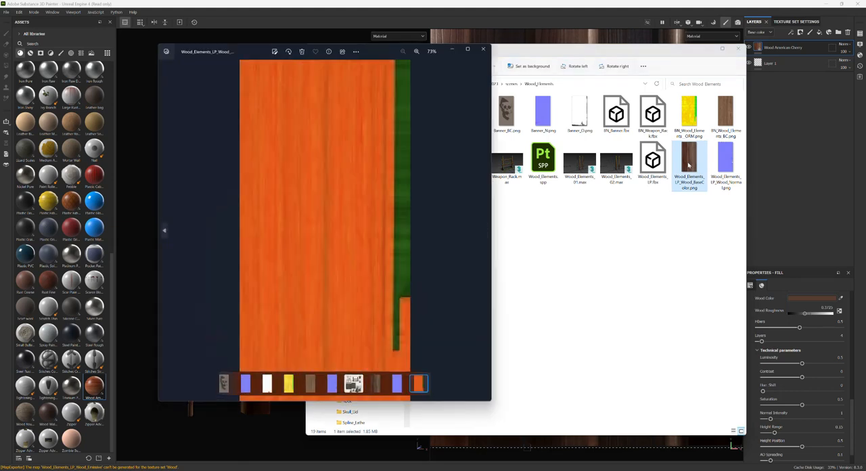
pyautogui.click(483, 48)
pyautogui.click(535, 15)
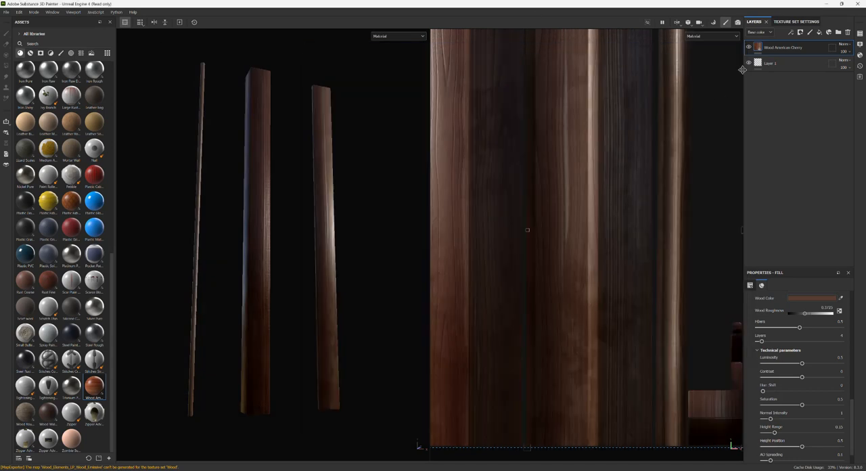
# Replace the cherry layer with the Wood Chest Stylized smart material and expand its layer group.
pyautogui.click(848, 32)
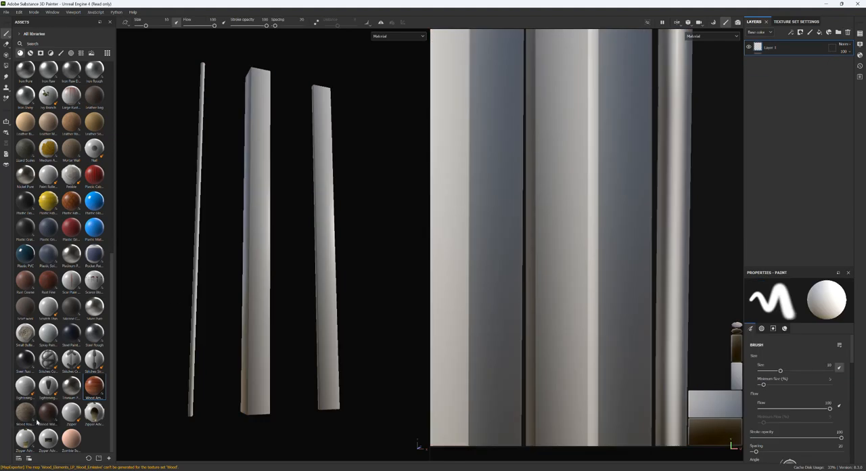
pyautogui.click(29, 53)
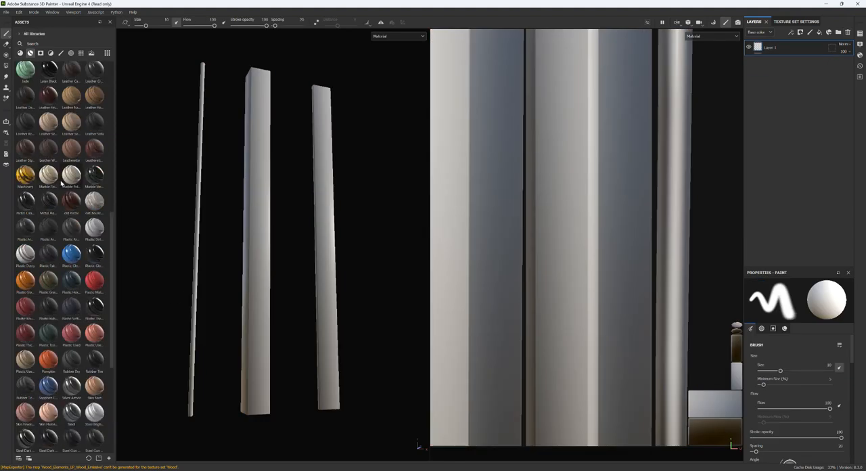
pyautogui.scroll(-5, 58, 186)
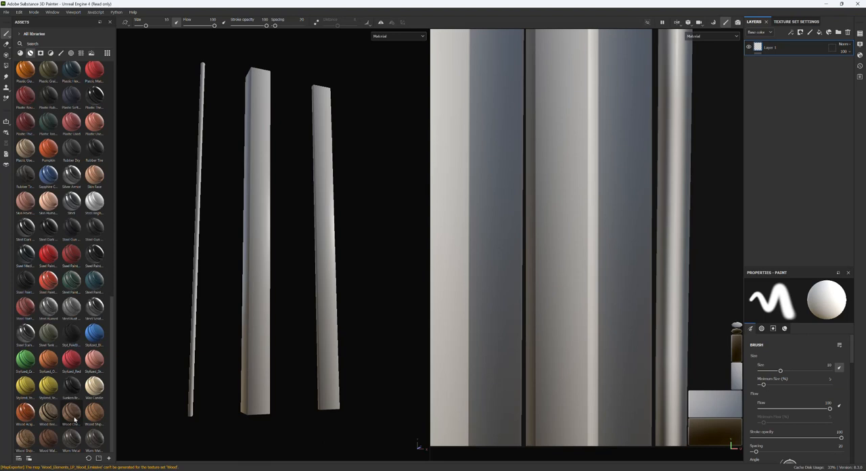
pyautogui.moveTo(73, 420)
pyautogui.moveTo(73, 420); pyautogui.dragTo(778, 48)
pyautogui.click(759, 48)
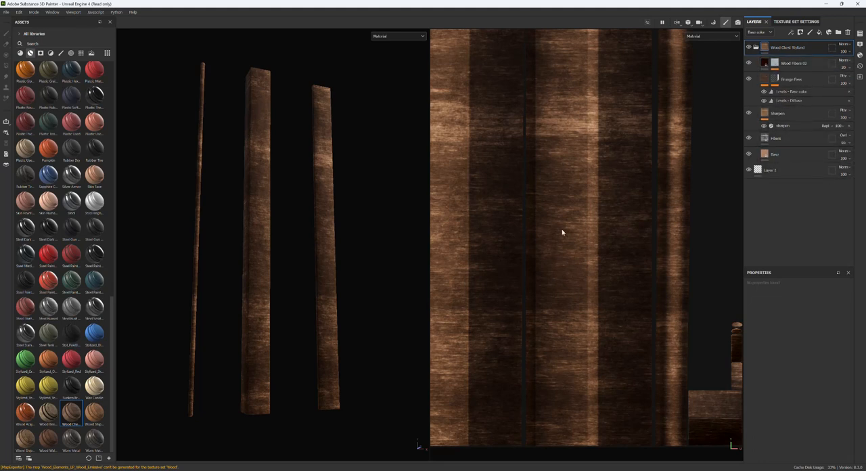
# Set the UV rotation of the Fibers fill layer in the Wood Chest Stylized group to 0.
pyautogui.scroll(-3, 569, 226)
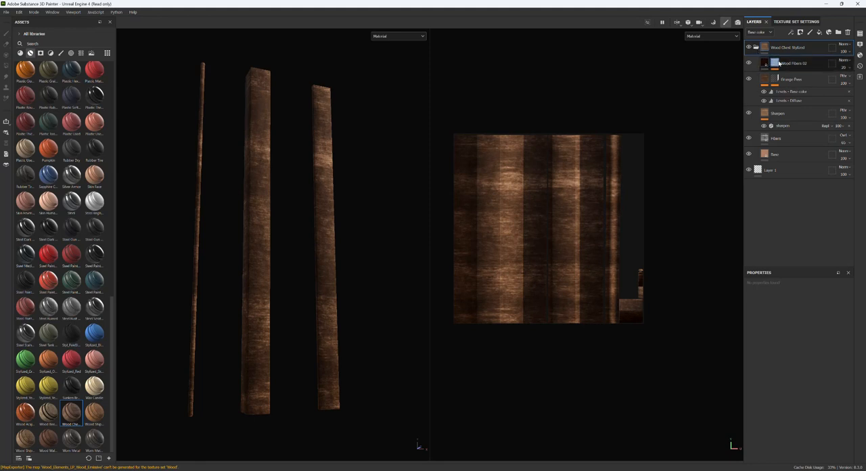
pyautogui.click(765, 140)
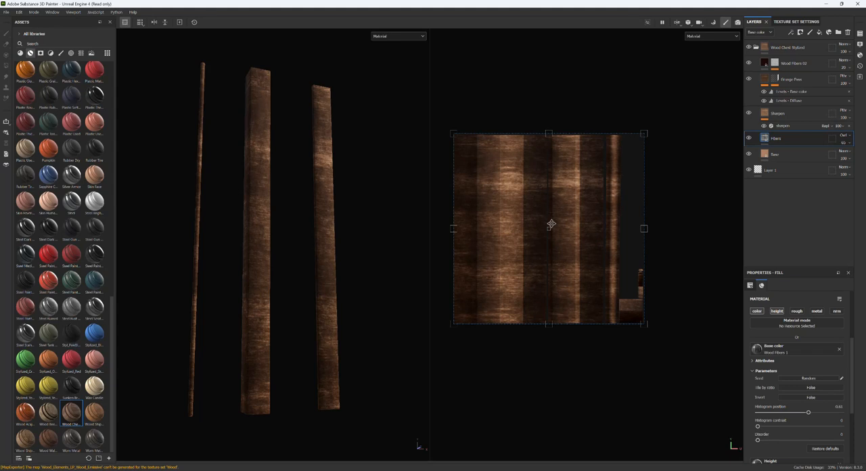
pyautogui.scroll(-5, 806, 433)
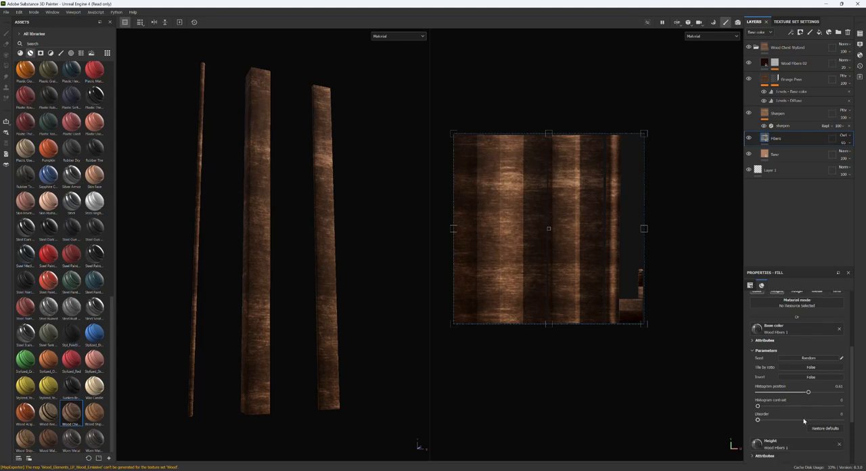
pyautogui.scroll(5, 803, 420)
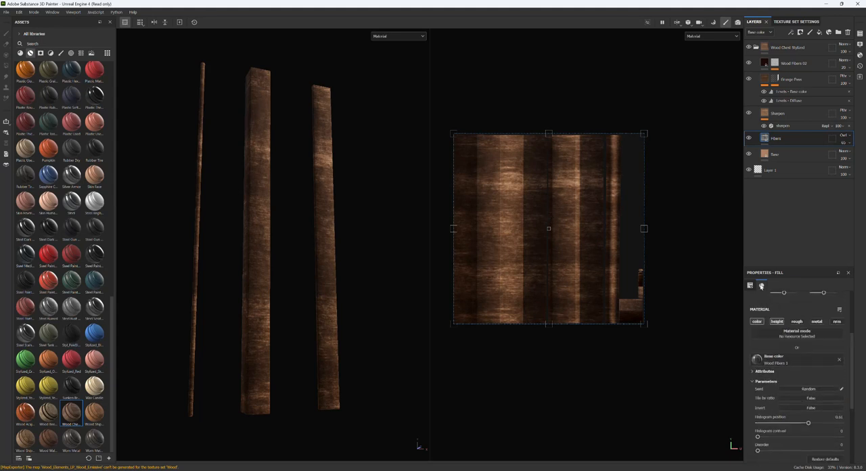
pyautogui.click(834, 369)
pyautogui.write('0')
pyautogui.press('Return')
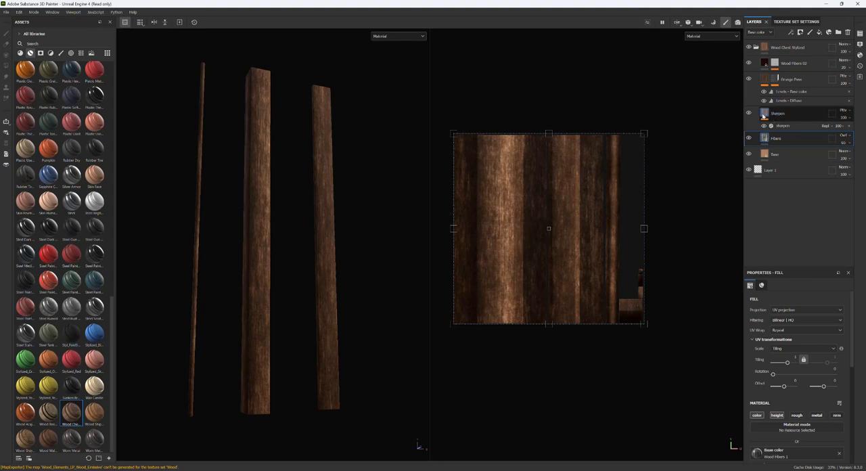
# Check the sharpen filter and the Levels adjustments of the smart material's layers for a rotation setting.
pyautogui.click(780, 127)
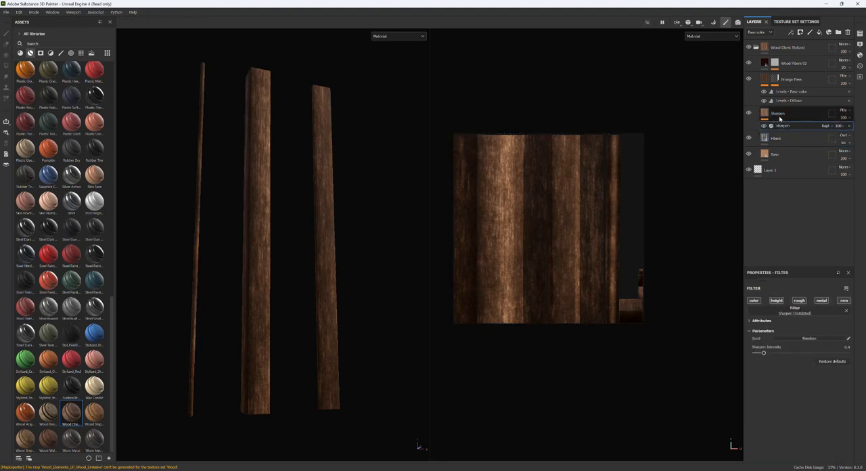
pyautogui.click(779, 118)
pyautogui.click(787, 101)
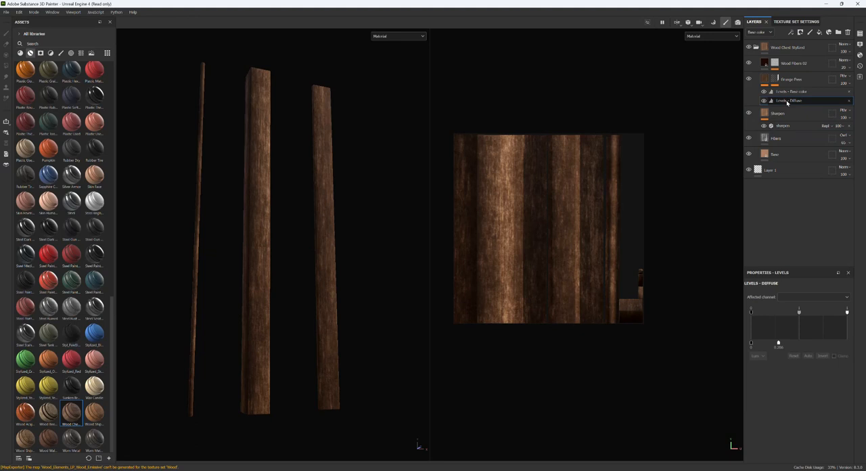
pyautogui.click(785, 91)
pyautogui.click(775, 79)
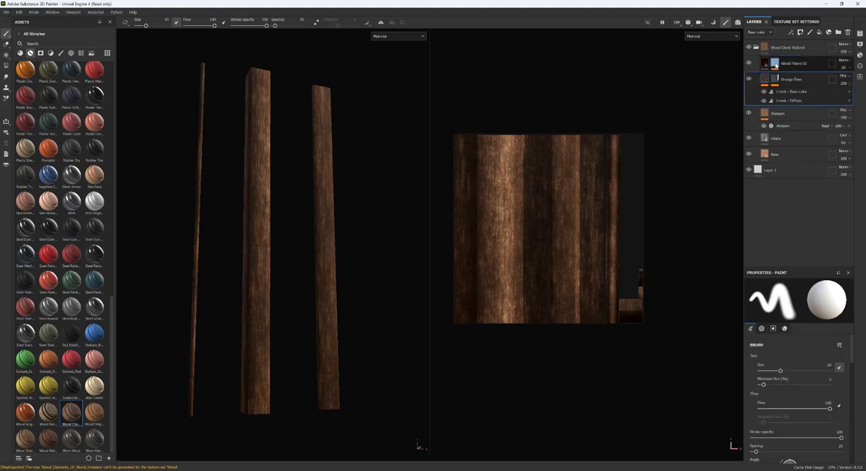
# Set the UV rotation of the wood_pattern_01 fill in the Wood Fibers 02 mask to 0.
pyautogui.click(775, 64)
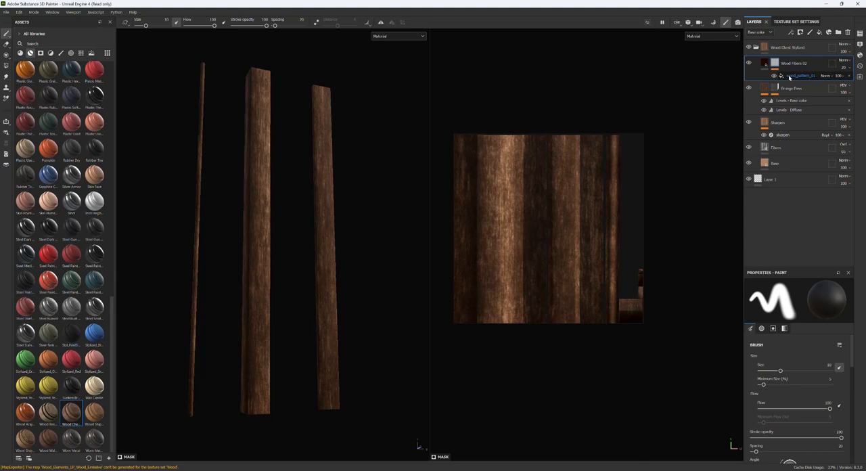
pyautogui.click(789, 76)
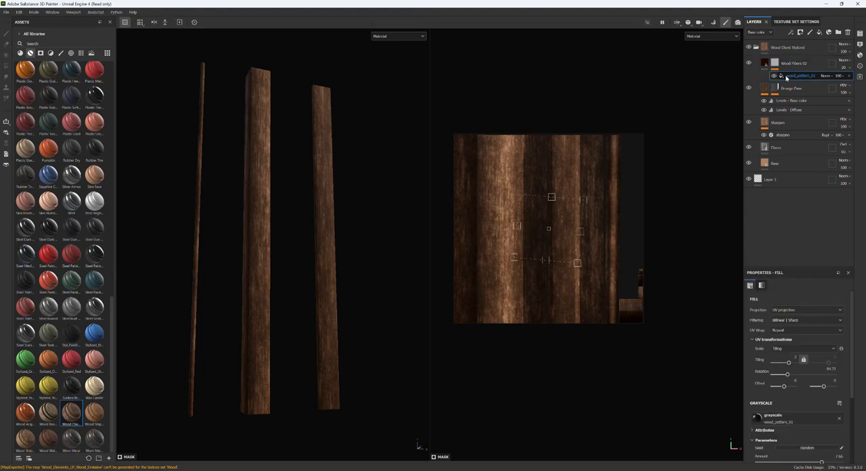
pyautogui.scroll(2, 586, 197)
pyautogui.click(830, 370)
pyautogui.write('0')
pyautogui.press('Return')
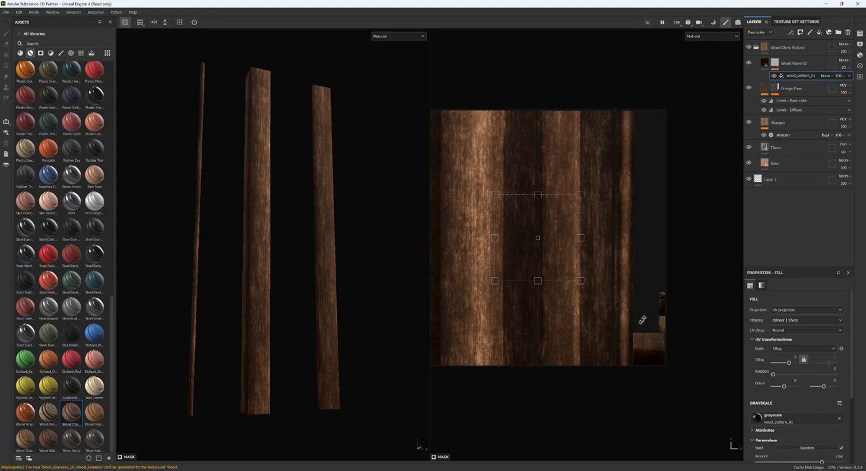
# Lower the opacity of the grunge layer in the Wood Chest Stylized group to about 45.
pyautogui.scroll(4, 492, 213)
pyautogui.scroll(-4, 493, 213)
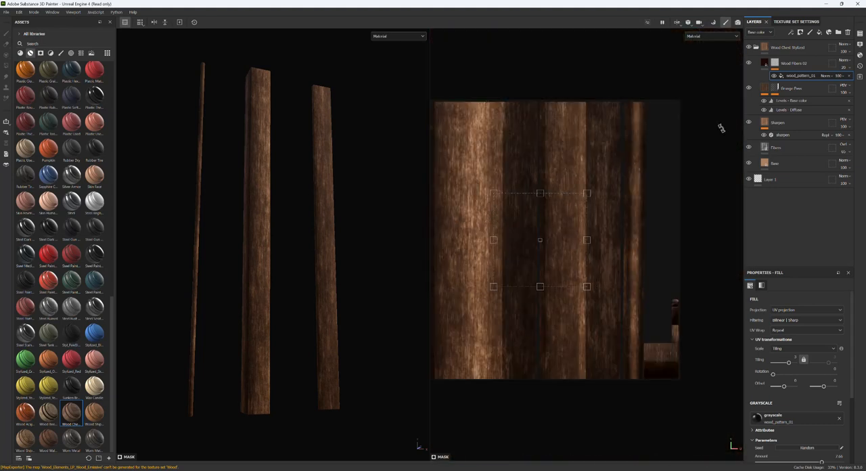
pyautogui.click(818, 96)
pyautogui.click(846, 94)
pyautogui.moveTo(863, 107); pyautogui.dragTo(840, 107)
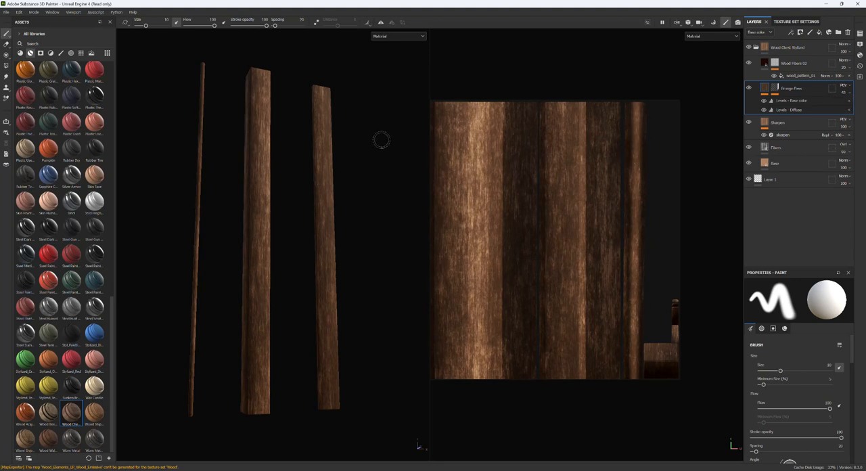
# Export the Wood texture set as 8-bit PNG files with the Unreal Engine 4 (Packed) template to the Wood_Elements folder.
pyautogui.click(6, 12)
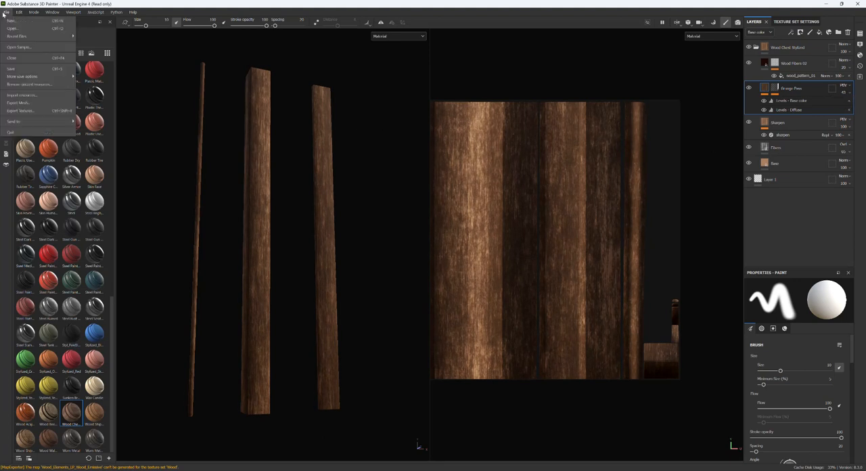
pyautogui.click(20, 111)
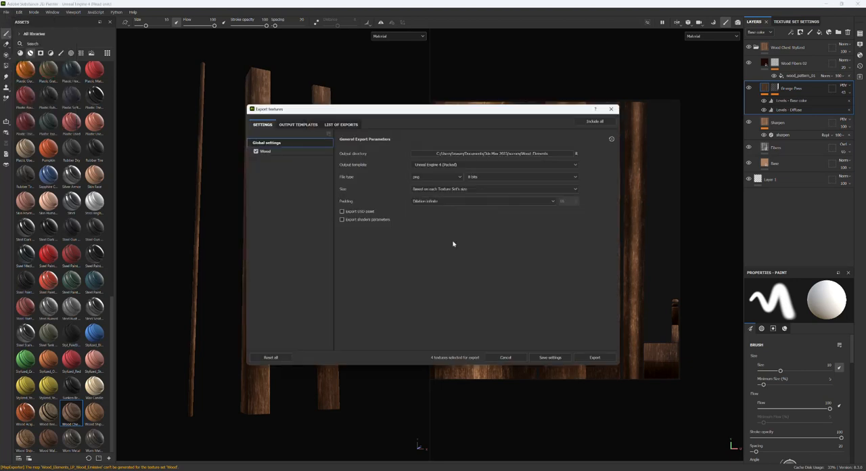
pyautogui.click(594, 358)
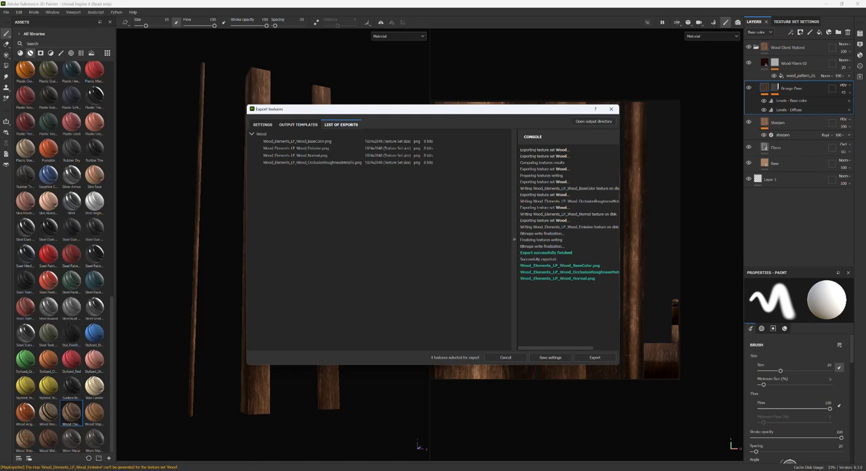
# Switch to the Wood_Elements folder in File Explorer and rename the exported base color texture as Wood_Elements_BC.png.
pyautogui.moveTo(420, 468)
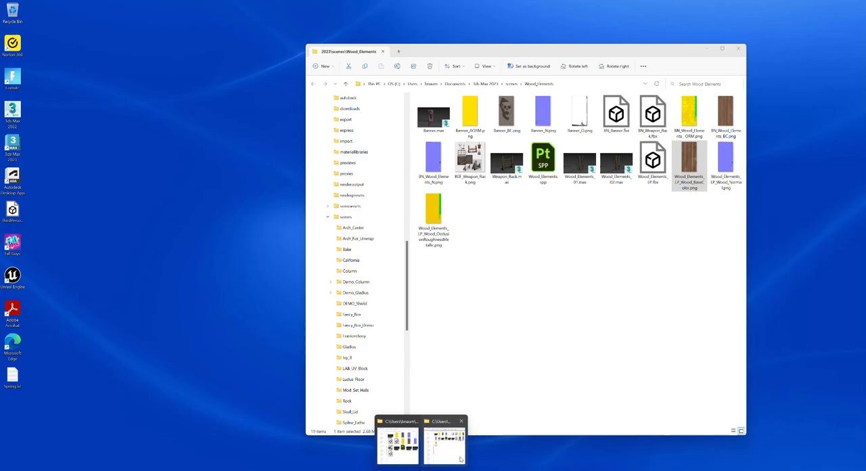
pyautogui.click(460, 460)
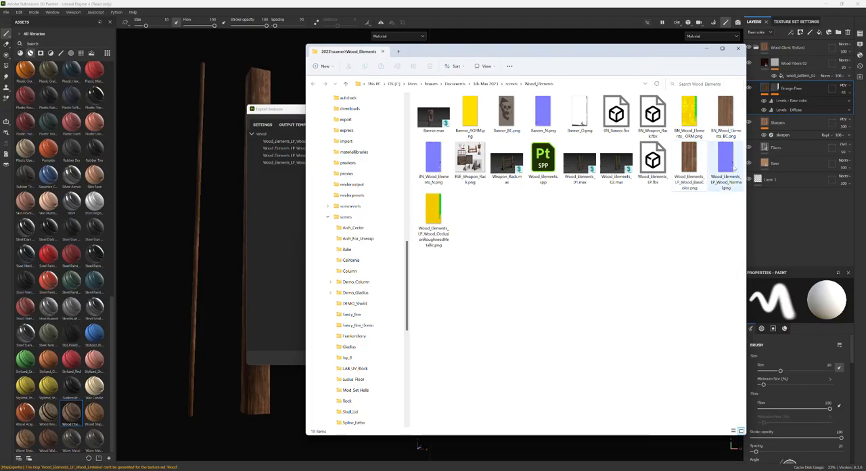
pyautogui.click(703, 166)
pyautogui.press('F2')
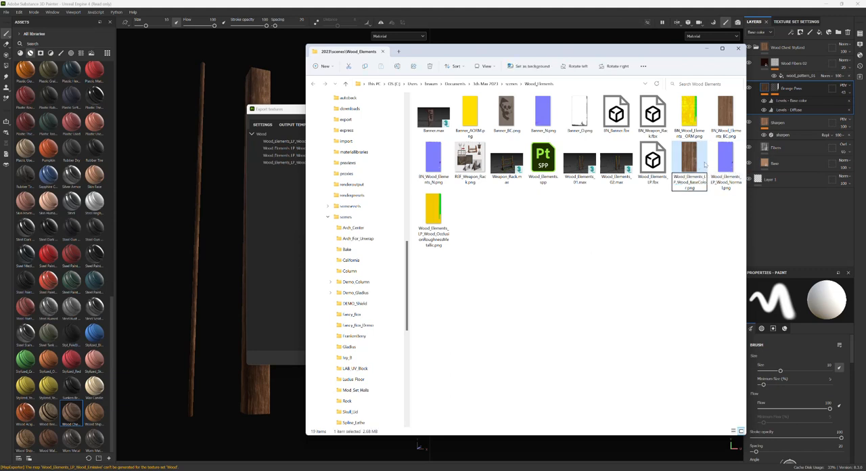
pyautogui.hotkey('shift', 'Up')
pyautogui.hotkey('shift', 'Up')
pyautogui.hotkey('shift', 'Right')
pyautogui.hotkey('shift', 'Right')
pyautogui.hotkey('shift', 'Right')
pyautogui.write('BC')
pyautogui.press('Return')
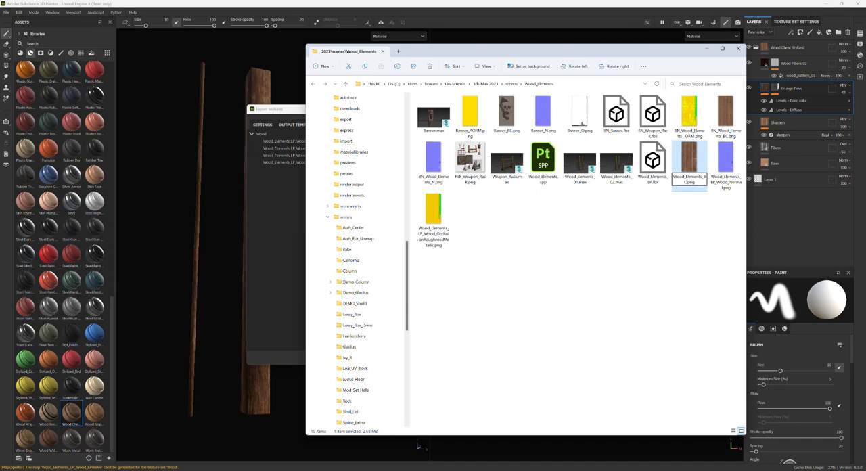
# Add the BN_ prefix and the number 2 to the base color texture's name, making it BN_Wood_Elements_2_BC.png.
pyautogui.press('F2')
pyautogui.press('Home')
pyautogui.write('BN_')
pyautogui.moveTo(674, 177); pyautogui.dragTo(704, 164)
pyautogui.press('Right')
pyautogui.write('2_')
# Copy the BN_Wood_Elements_2_ prefix and reuse it to rename the exported normal map as BN_Wood_Elements_2_N.png.
pyautogui.hotkey('ctrl', 'shift', 'Home')
pyautogui.hotkey('ctrl', 'c')
pyautogui.press('Tab')
pyautogui.hotkey('ctrl', 'v')
pyautogui.write('N')
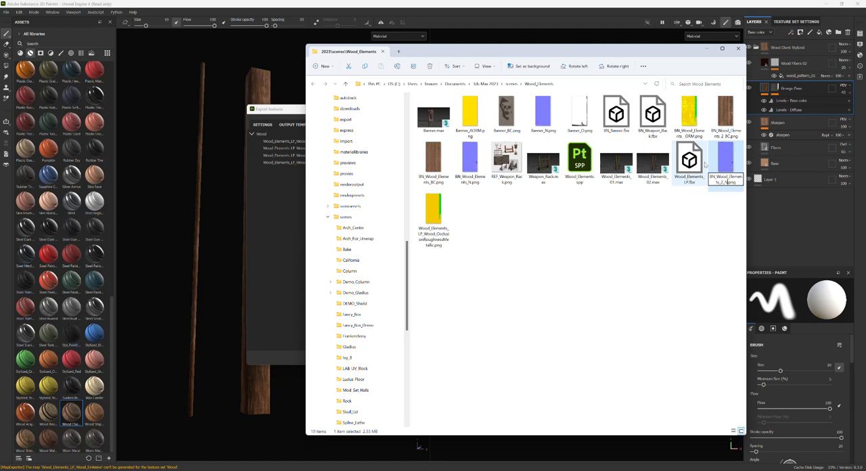
# Rename the exported occlusion-roughness-metallic texture as BN_Wood_Elements_2_AORM.png and return to Substance 3D Painter.
pyautogui.press('Tab')
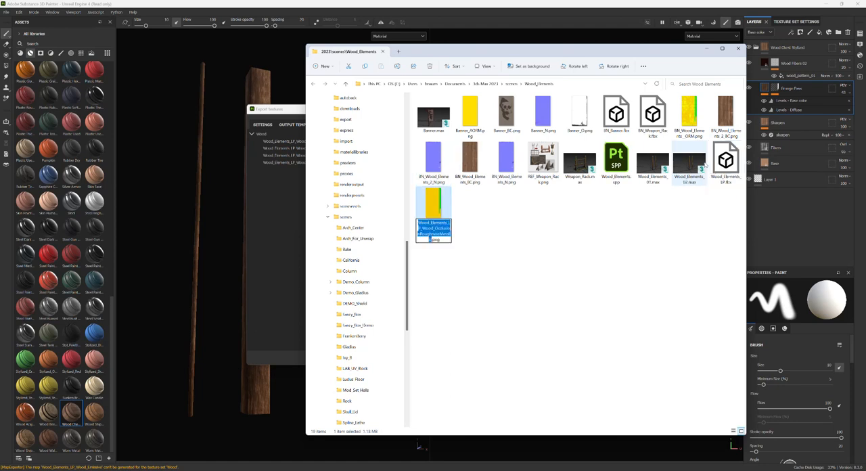
pyautogui.hotkey('ctrl', 'v')
pyautogui.write('ORM')
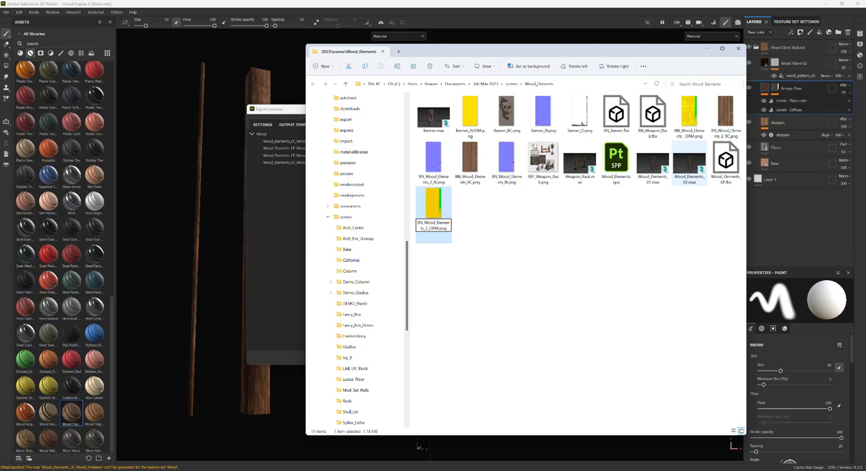
pyautogui.write('A')
pyautogui.press('Return')
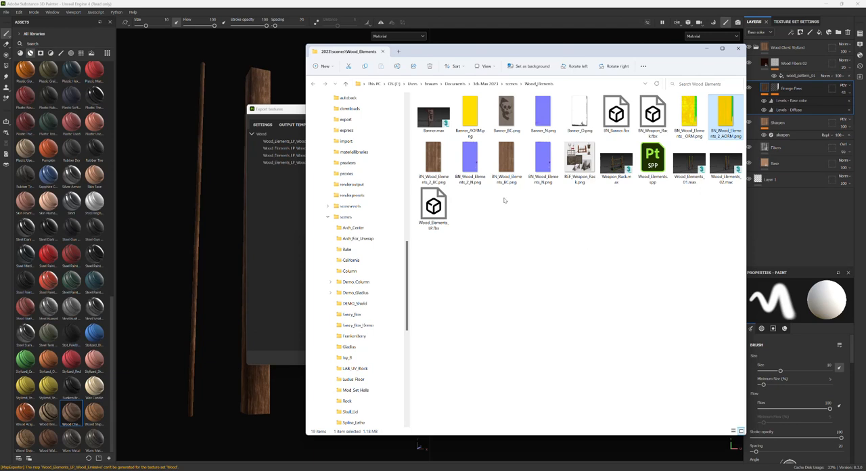
pyautogui.click(786, 222)
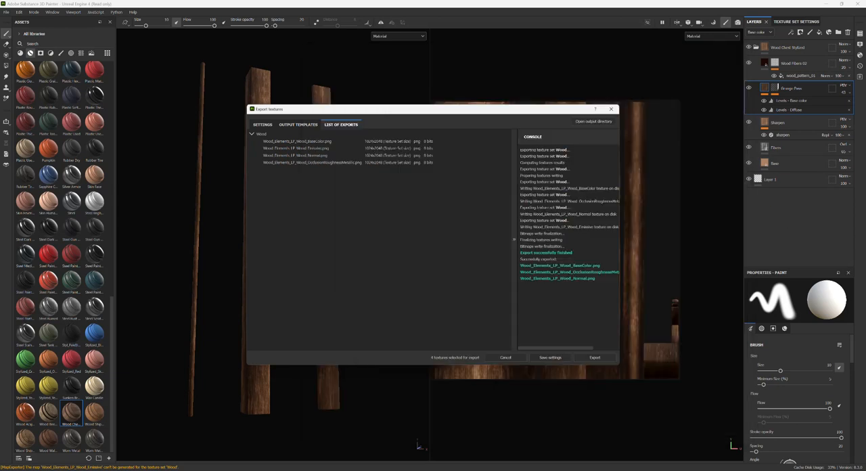